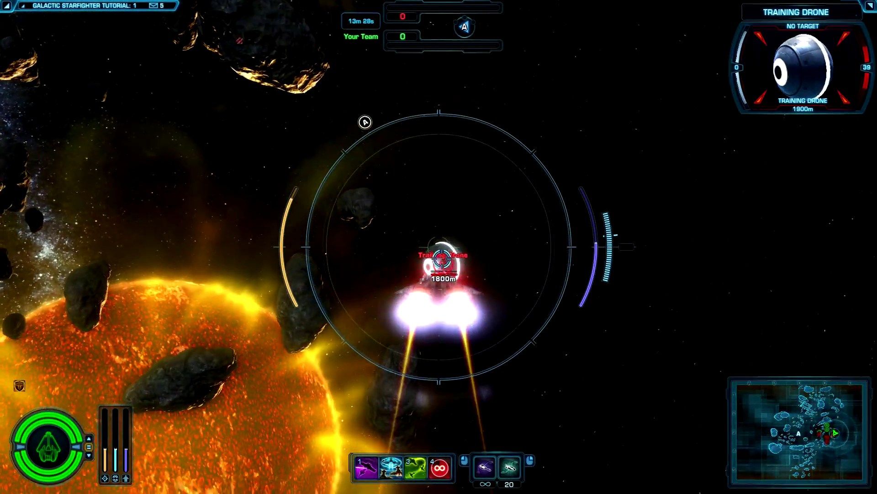
pyautogui.press('1')
pyautogui.click(438, 256)
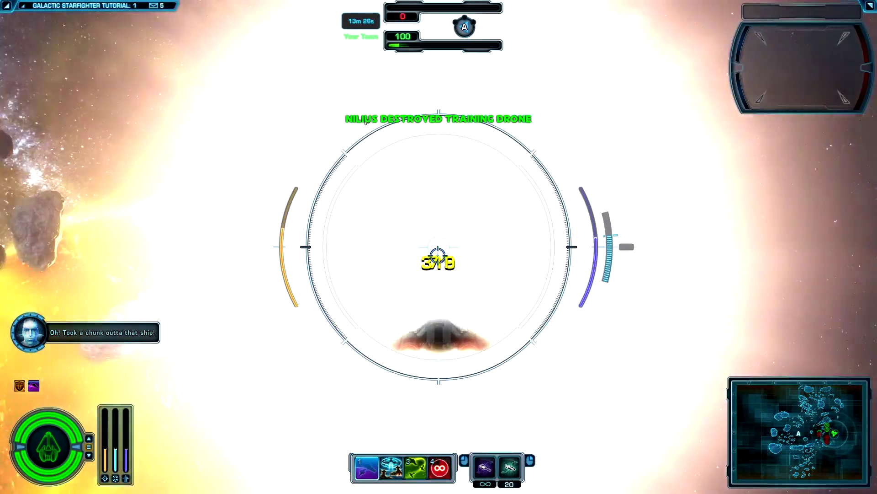
pyautogui.click(502, 226)
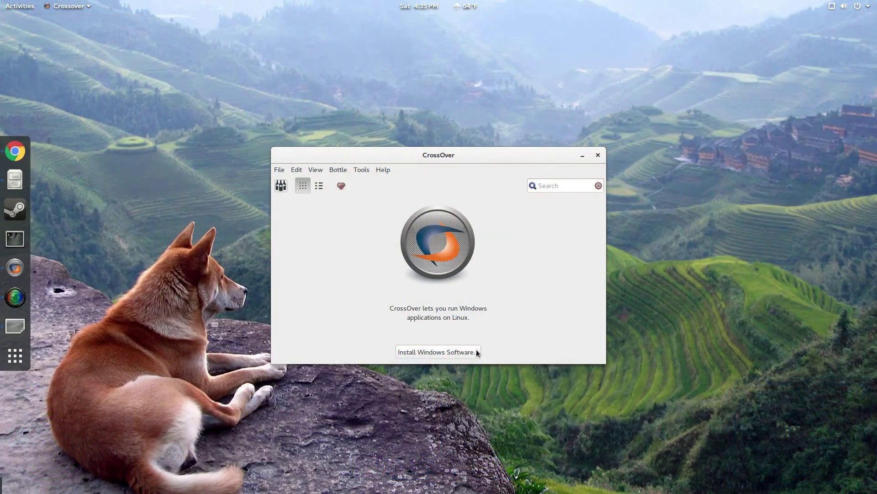
# - Start installing Windows software in CrossOver, search for "origin", choose Origin (Electronic Arts) and continue with the installer
pyautogui.click(475, 352)
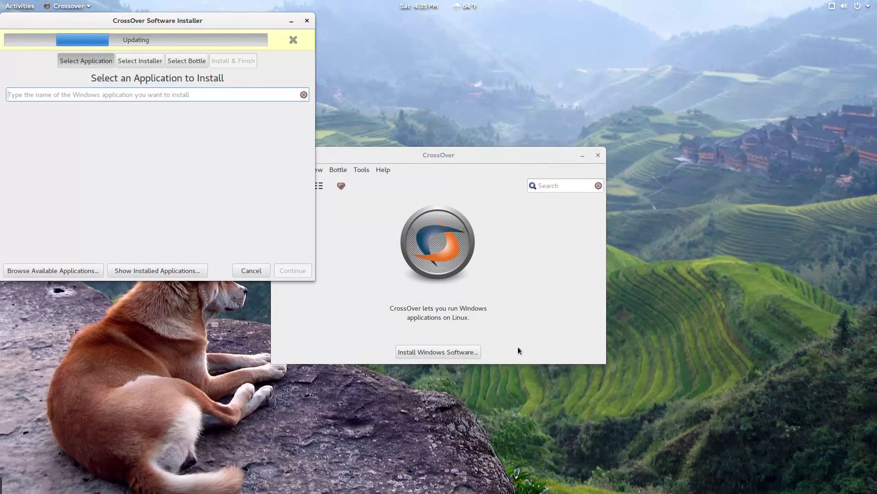
pyautogui.moveTo(235, 23); pyautogui.dragTo(515, 133)
pyautogui.write('origin')
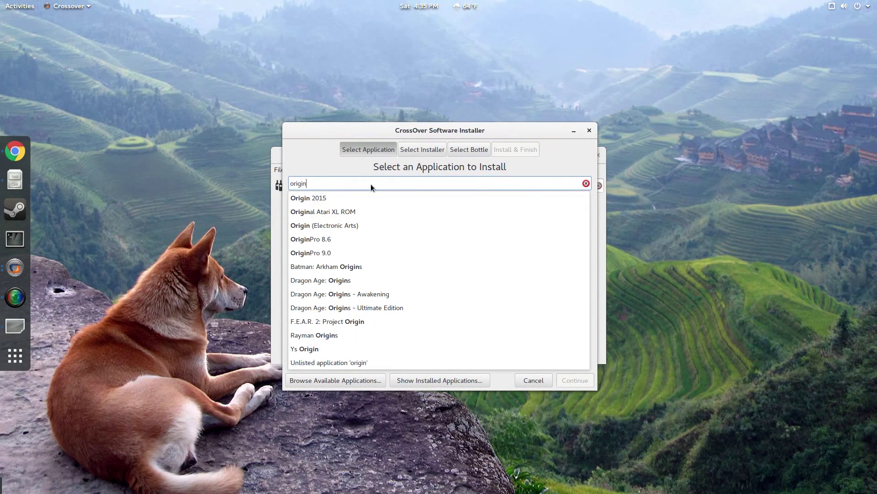
pyautogui.click(378, 224)
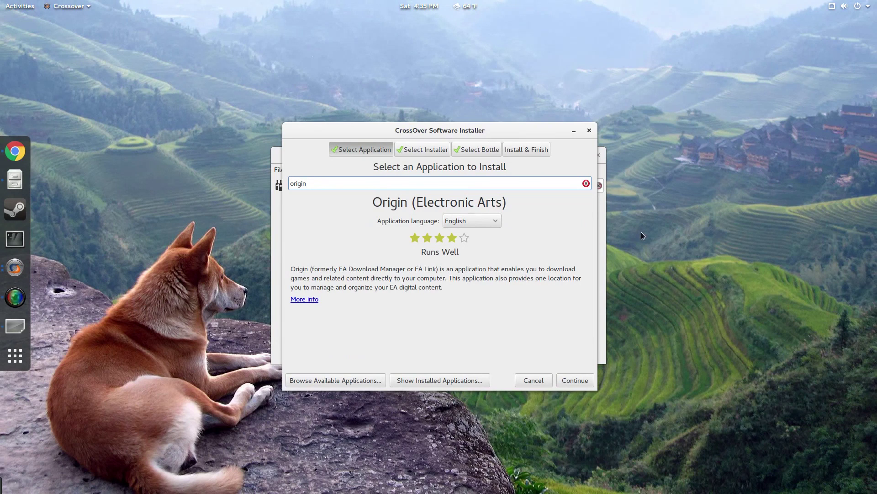
pyautogui.click(579, 380)
# - In the YaST2 package manager, search for "playonlinux" and select the PlayOnLinux package
pyautogui.write('playonlinux')
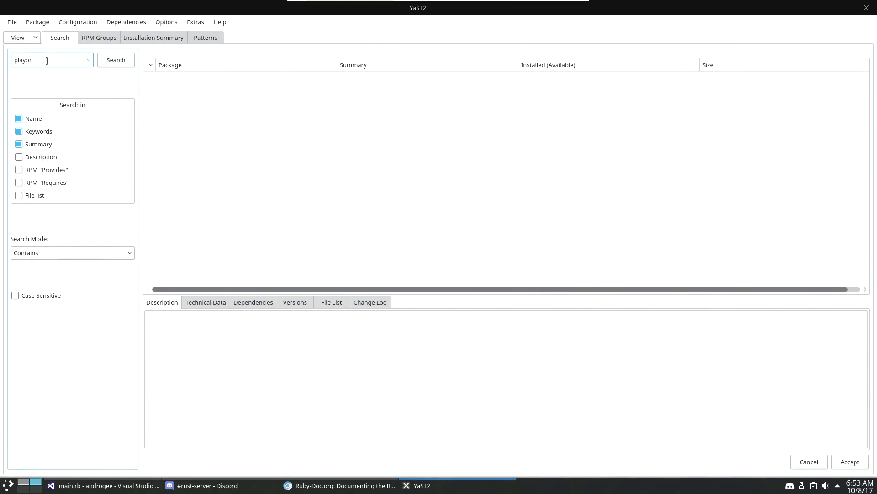
pyautogui.press('Return')
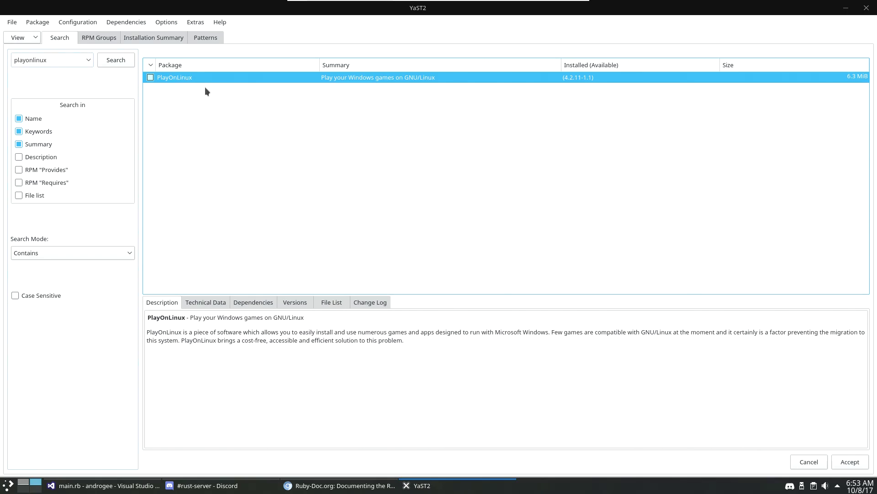
pyautogui.rightClick(180, 78)
pyautogui.click(187, 81)
pyautogui.moveTo(583, 187); pyautogui.dragTo(573, 289)
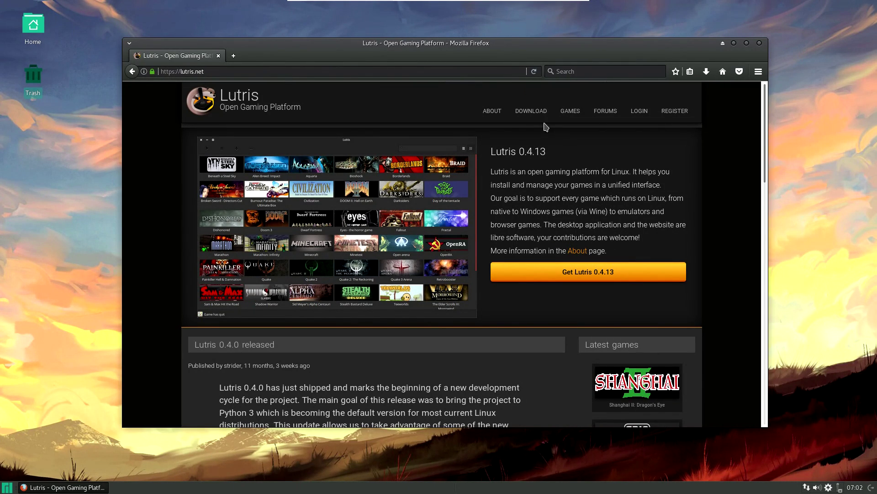
# - Search the games library on the Lutris website for "old republic" and open Star Wars: The Old Republic
pyautogui.click(571, 112)
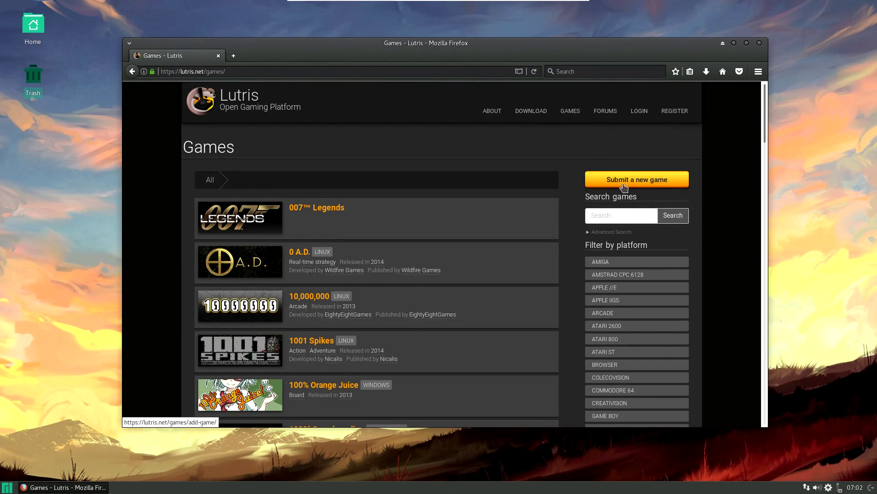
pyautogui.click(614, 214)
pyautogui.write('old republic')
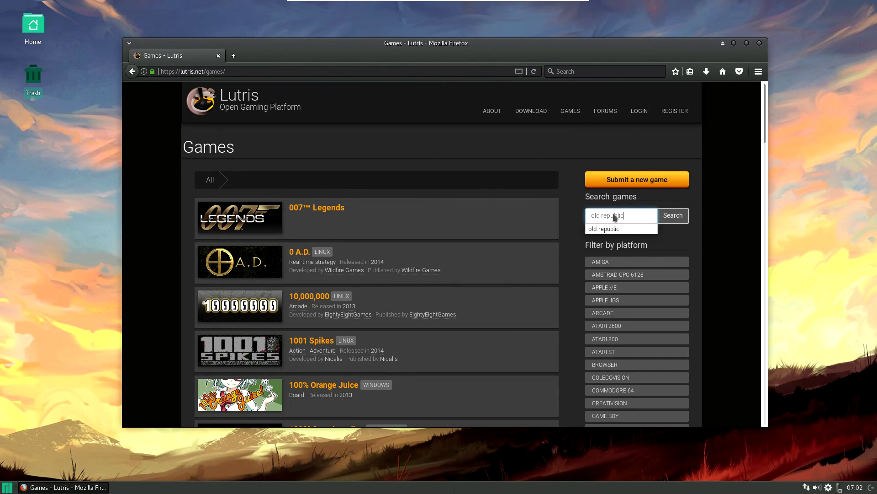
pyautogui.press('Return')
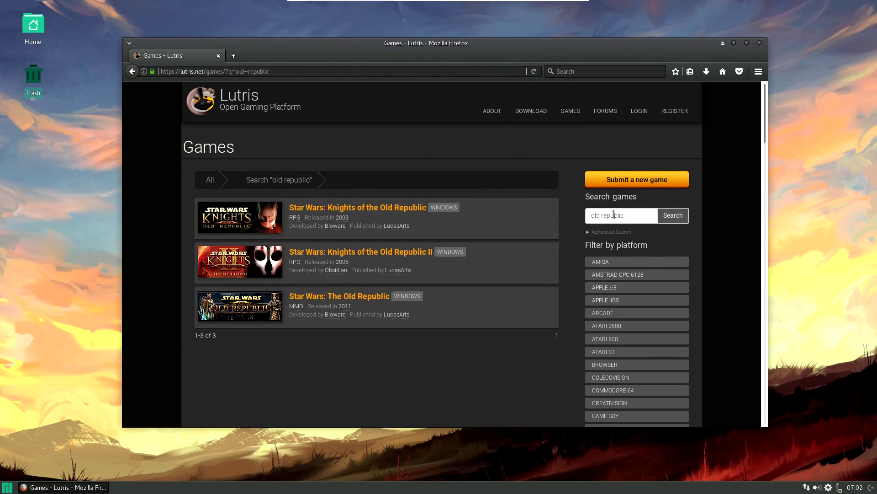
pyautogui.click(385, 297)
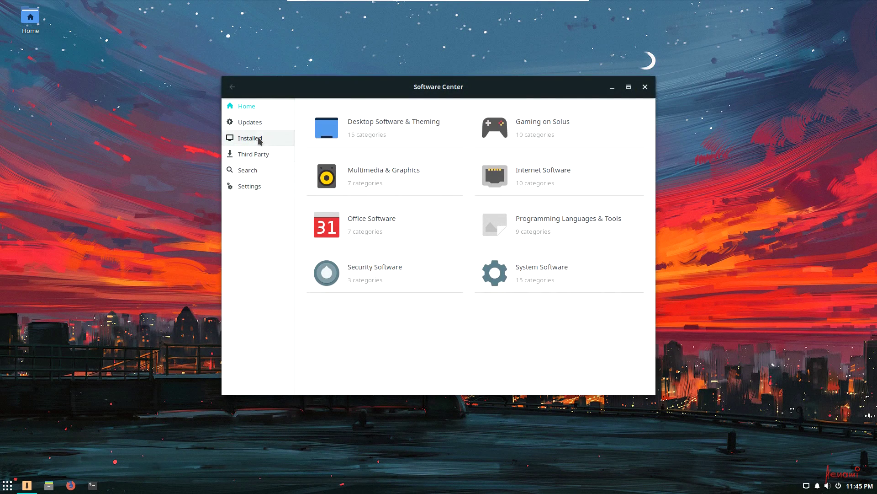
# - Find playonlinux in the Solus Software Center and install it together with its required dependencies
pyautogui.click(247, 170)
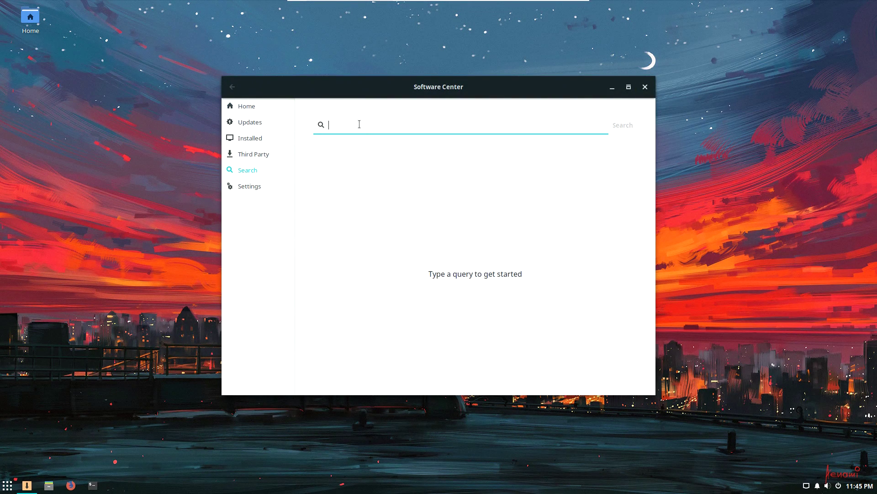
pyautogui.write('playon')
pyautogui.click(350, 171)
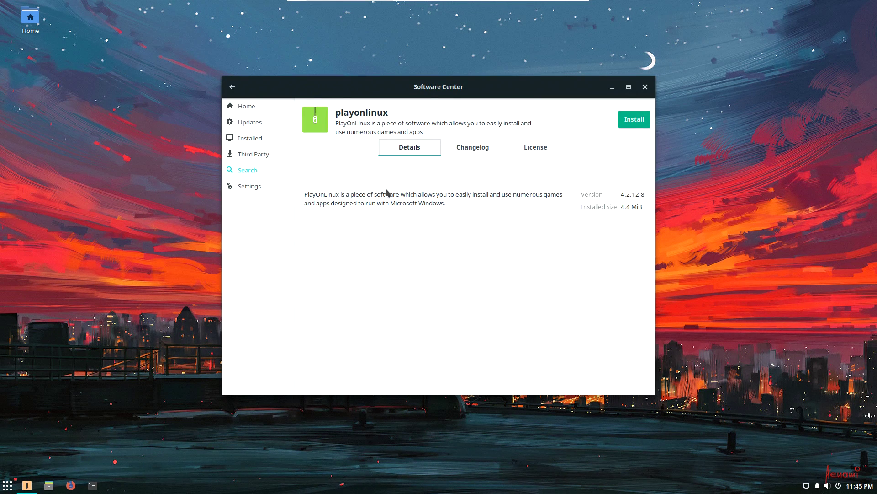
pyautogui.click(637, 121)
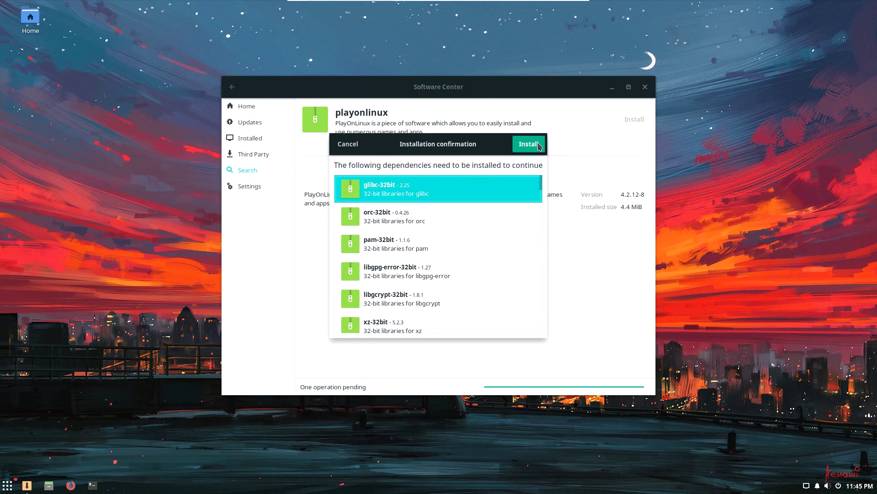
pyautogui.click(535, 144)
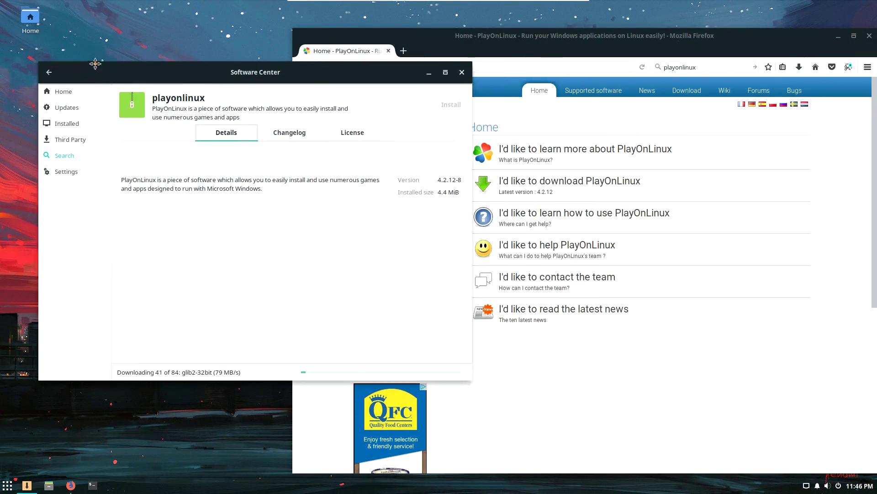
# - Move the Software Center window aside and open the download page on the PlayOnLinux website in Firefox
pyautogui.moveTo(98, 76); pyautogui.dragTo(82, 75)
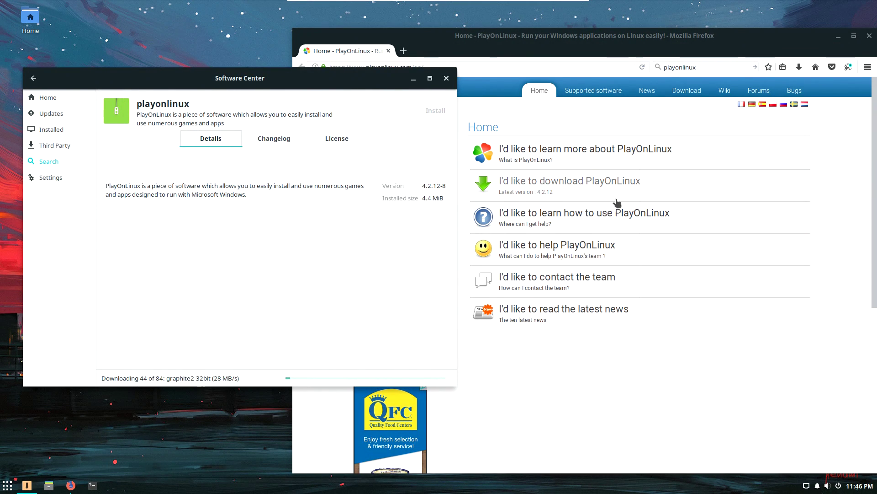
pyautogui.click(599, 407)
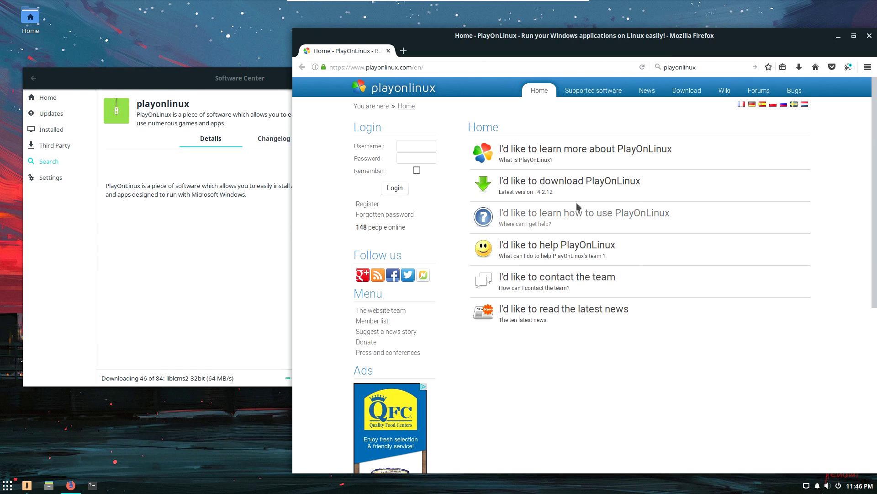
pyautogui.click(567, 188)
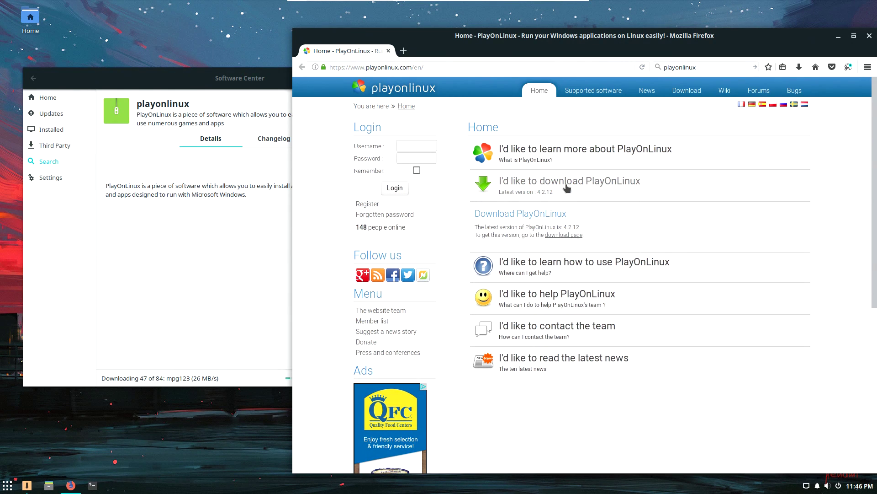
pyautogui.click(564, 235)
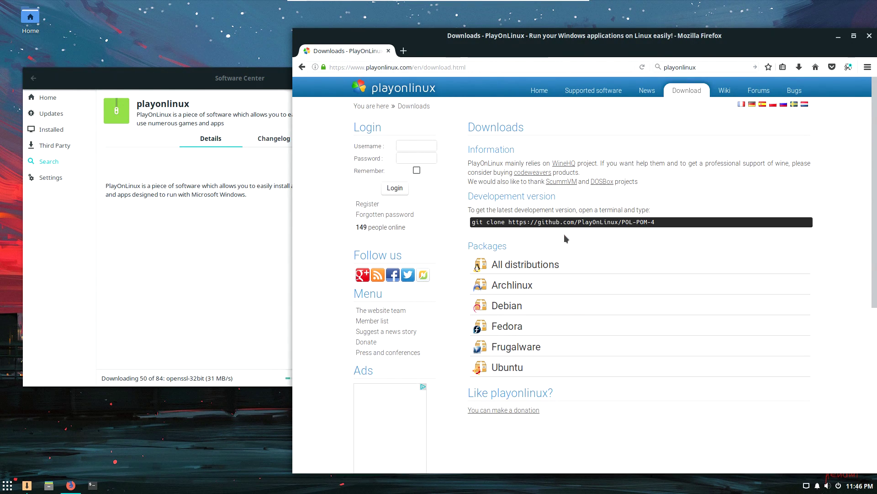
# - View the playonlinux5 branch of the PlayOnLinux/POL-POM-4 repository on GitHub
pyautogui.click(564, 232)
pyautogui.click(364, 224)
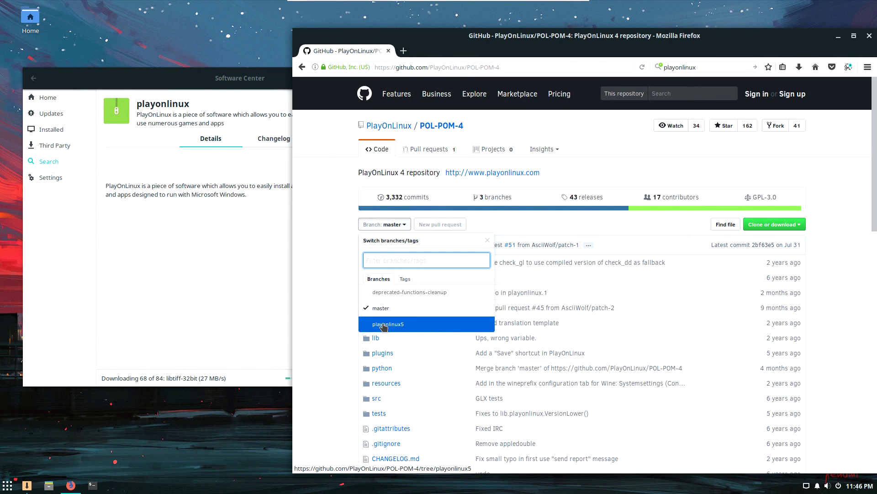
pyautogui.click(383, 325)
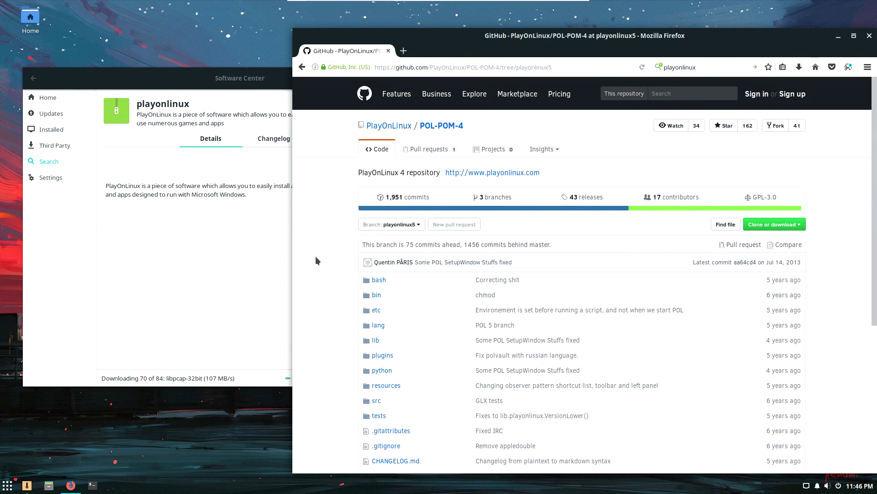
pyautogui.click(547, 210)
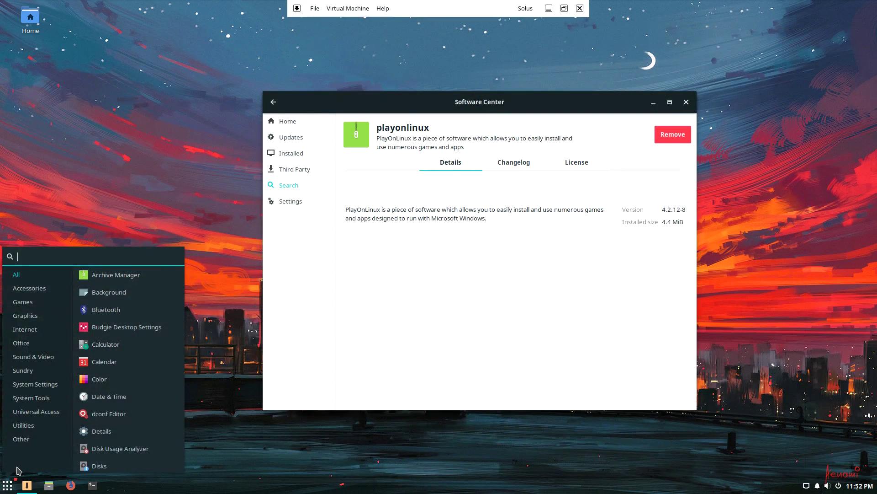
# - Find PlayOnLinux among the installed applications, launch it and open its program install menu
pyautogui.write('play')
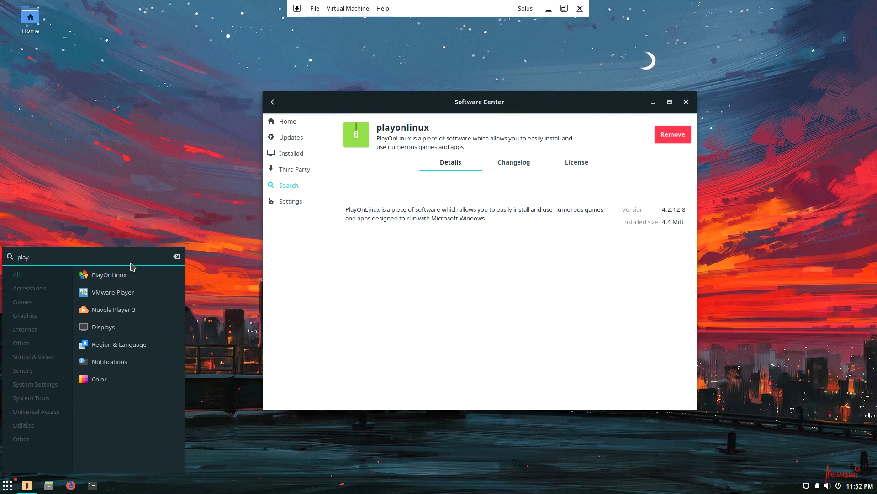
pyautogui.click(130, 274)
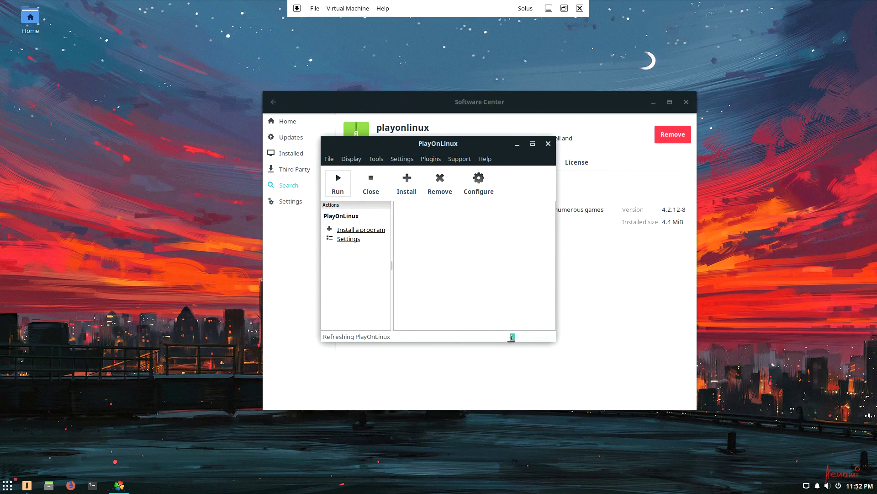
pyautogui.click(383, 230)
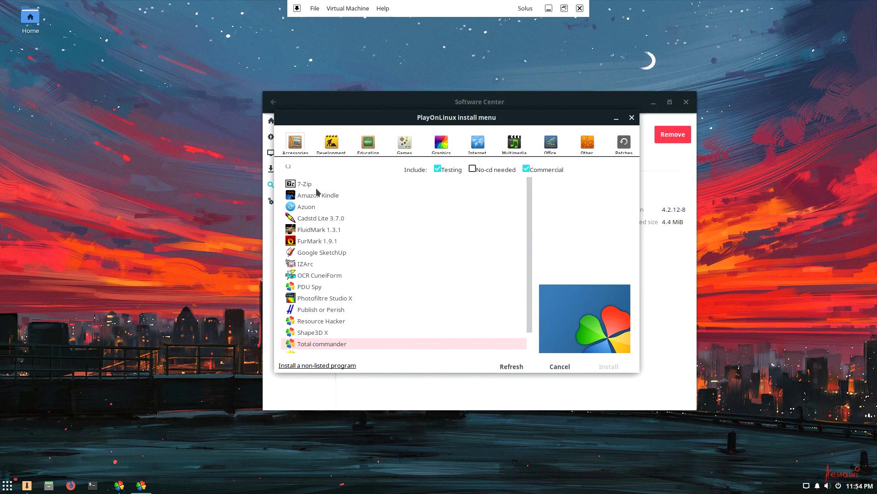
# - Examine the programs offered under Accessories, Development, Education, Games and Graphics, including the Photomatix Pro 4.2.7 entry
pyautogui.scroll(-2, 361, 274)
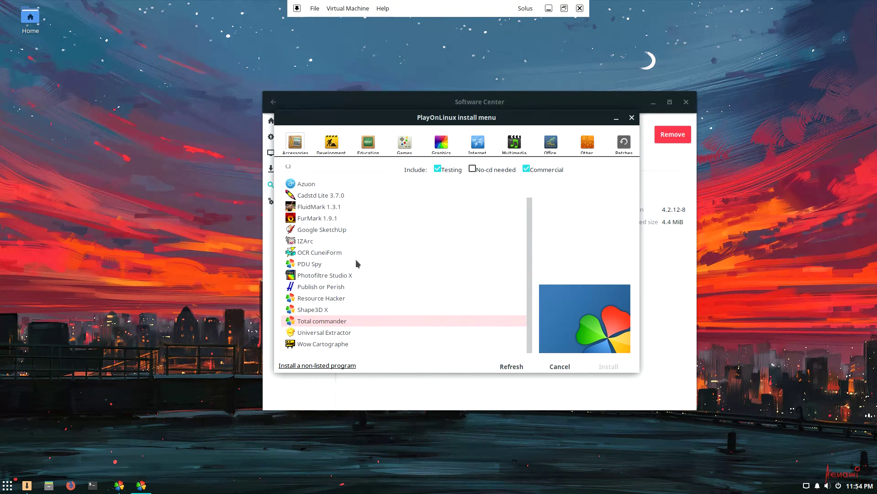
pyautogui.click(344, 149)
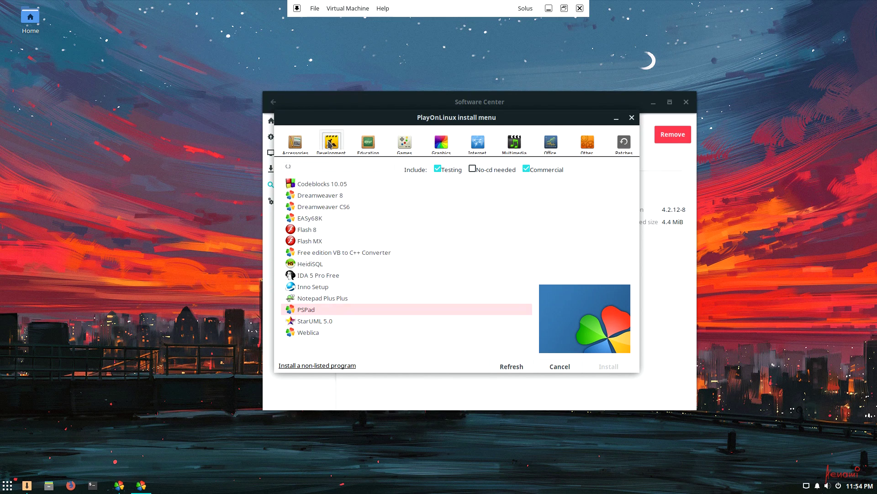
pyautogui.click(370, 146)
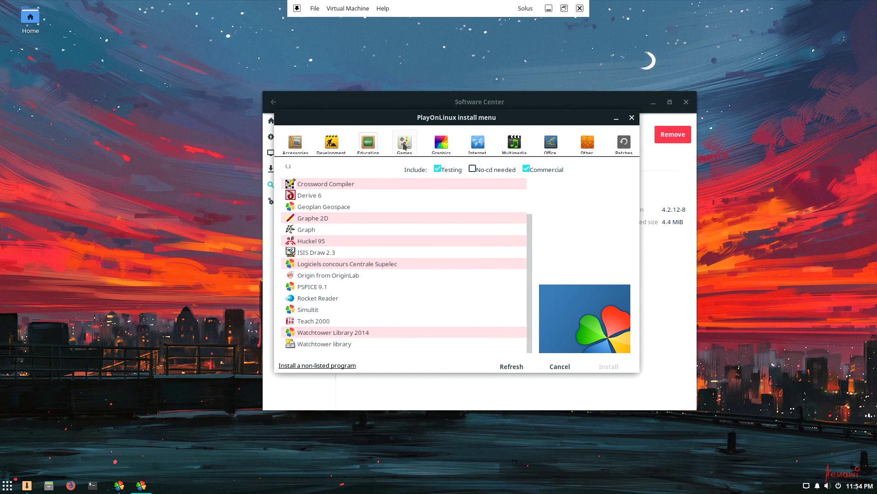
pyautogui.click(405, 145)
pyautogui.moveTo(530, 188); pyautogui.dragTo(513, 344)
pyautogui.click(441, 143)
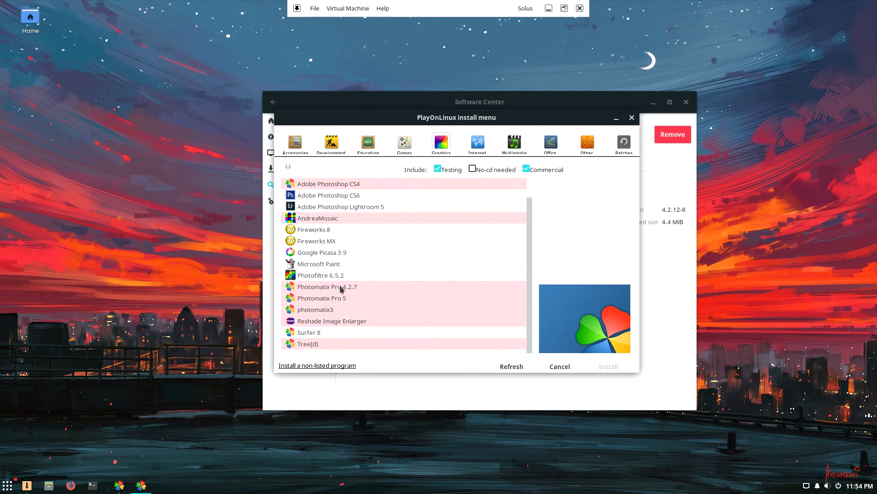
pyautogui.click(333, 288)
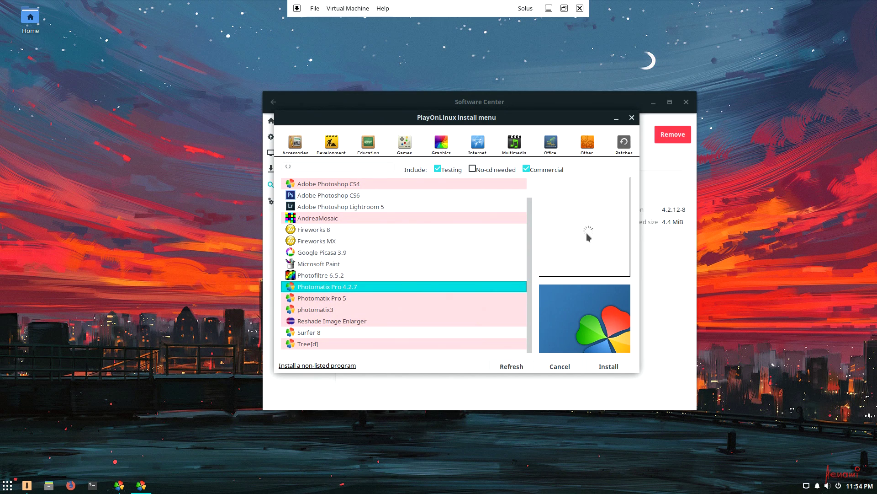
pyautogui.click(389, 311)
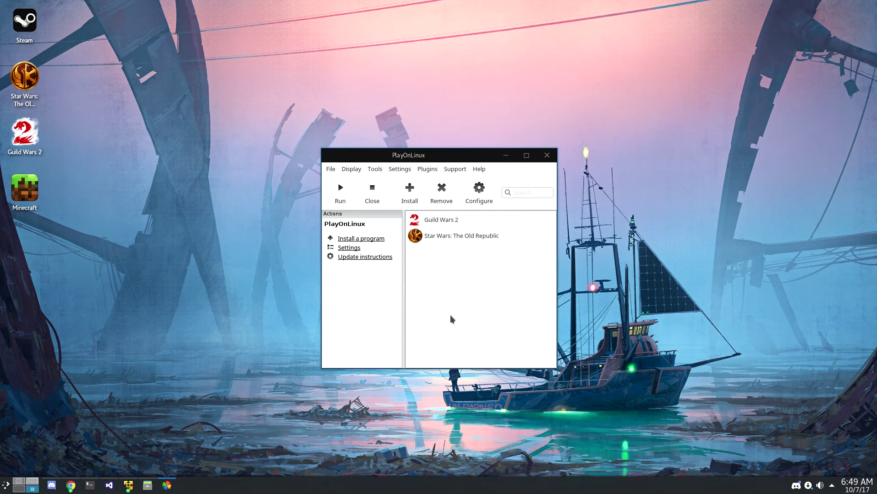
# - Open the PlayOnLinux install menu, search for "steam" and select the Steam entry
pyautogui.click(410, 191)
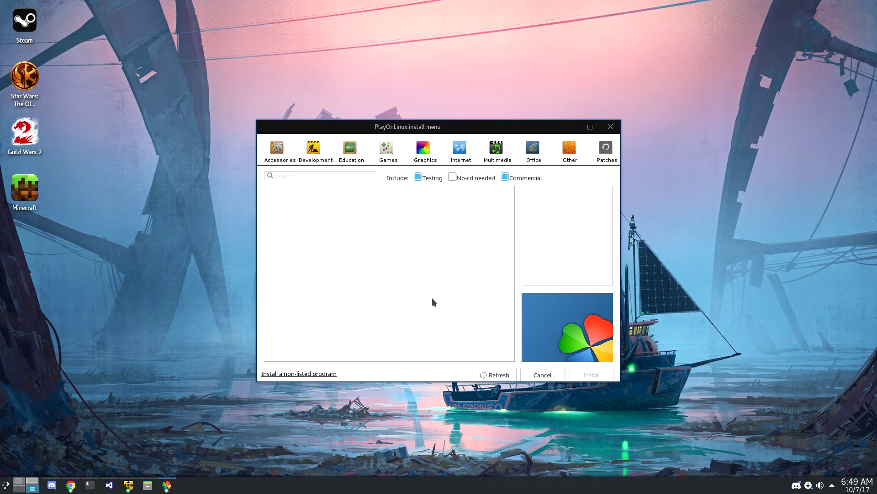
pyautogui.click(310, 175)
pyautogui.write('steam')
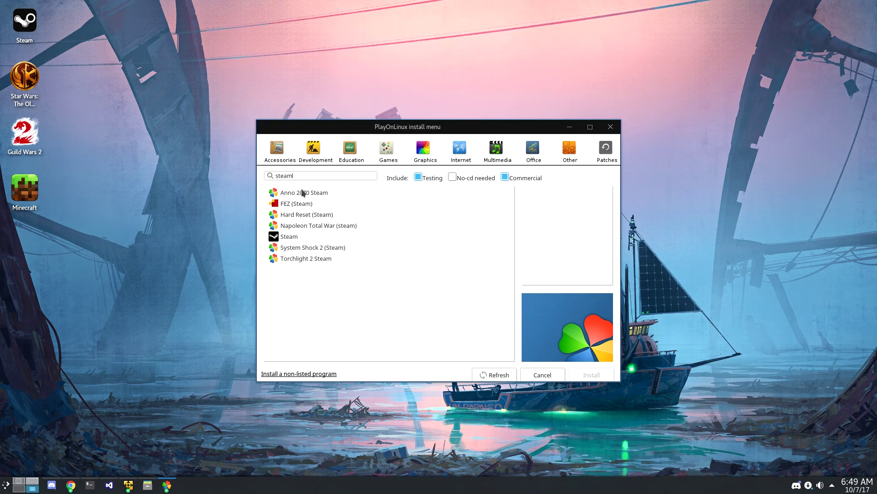
pyautogui.click(290, 236)
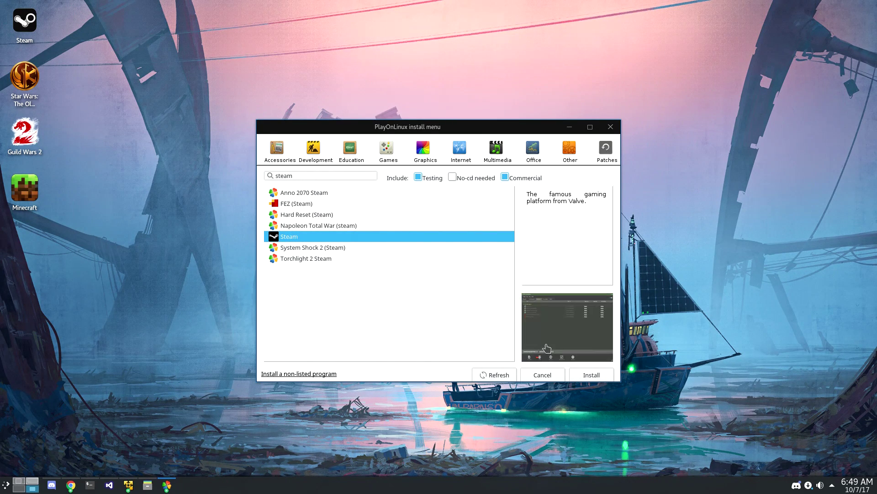
# - Search the install menu for "skyrim", select The Elder Scrolls V: Skyrim and read through its description
pyautogui.doubleClick(301, 177)
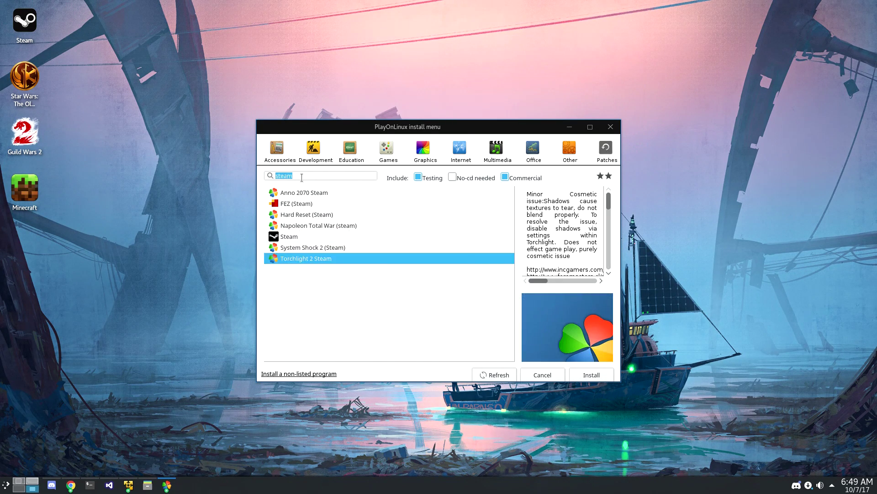
pyautogui.write('skyrim')
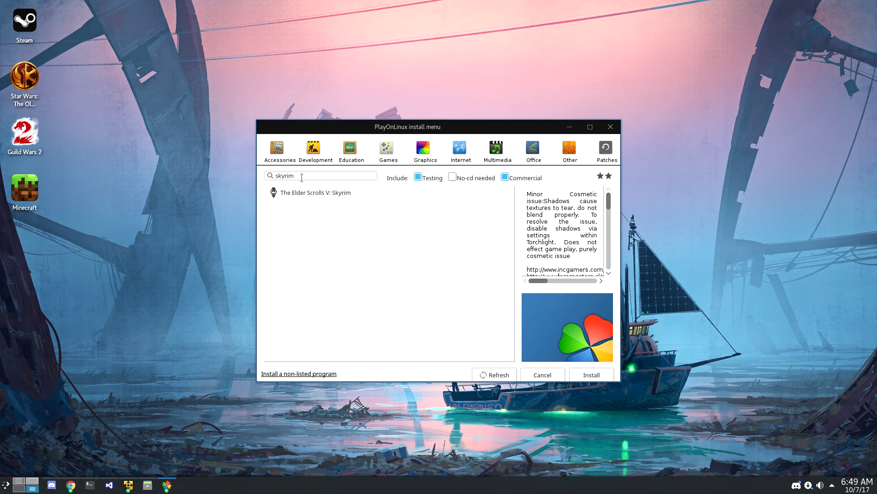
pyautogui.click(301, 194)
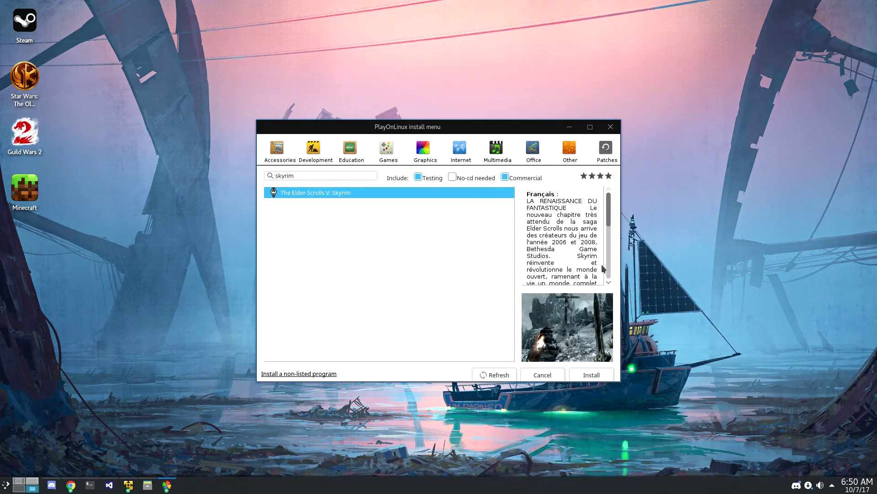
pyautogui.click(608, 283)
pyautogui.moveTo(609, 217); pyautogui.dragTo(609, 229)
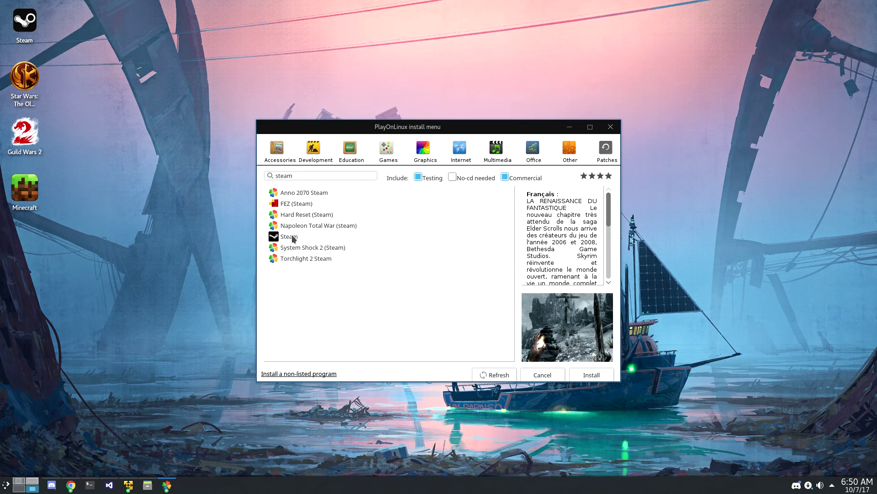
# - Select Steam in the install menu and complete its installation wizard, including the Microsoft fonts setup
pyautogui.click(293, 238)
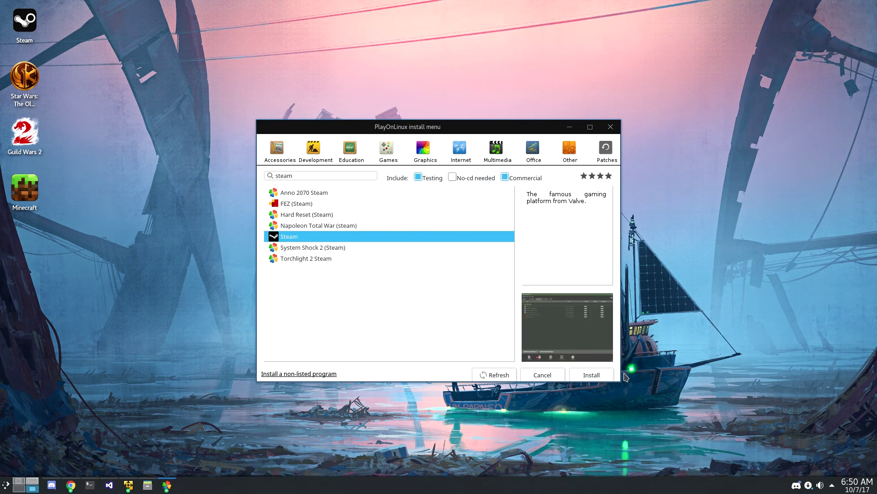
pyautogui.click(591, 375)
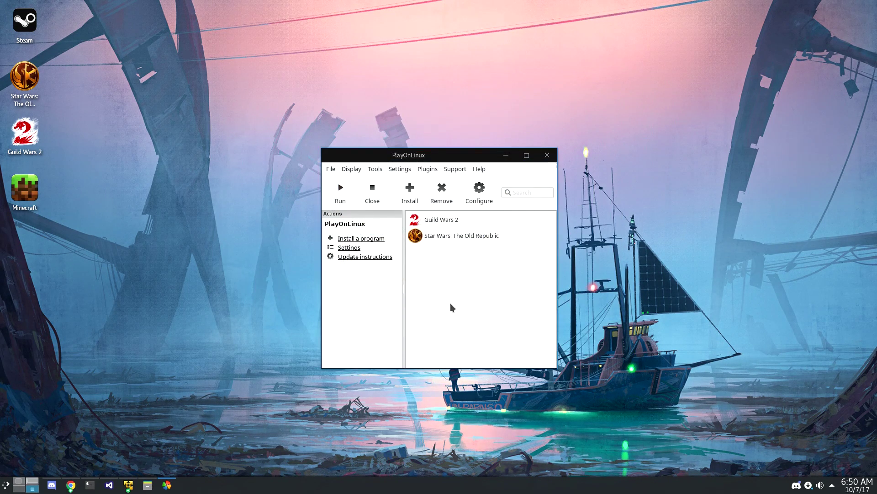
pyautogui.click(495, 334)
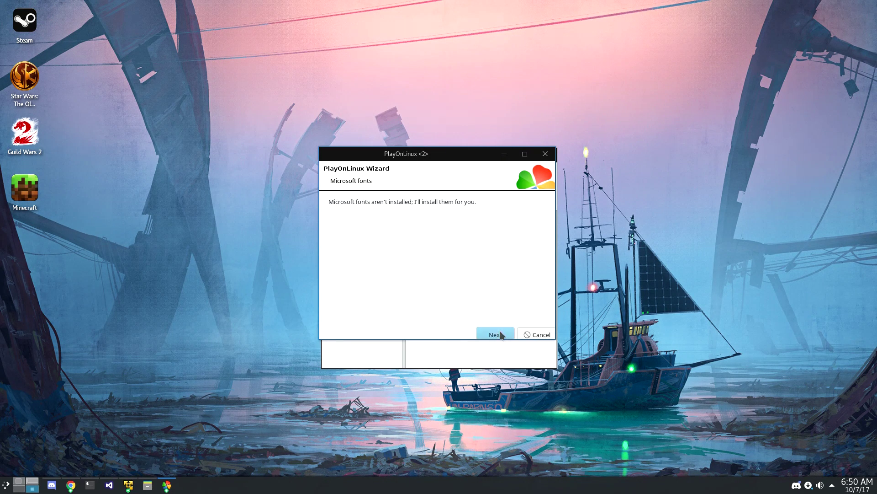
pyautogui.click(501, 332)
pyautogui.moveTo(536, 236); pyautogui.dragTo(535, 248)
pyautogui.click(339, 314)
pyautogui.click(484, 331)
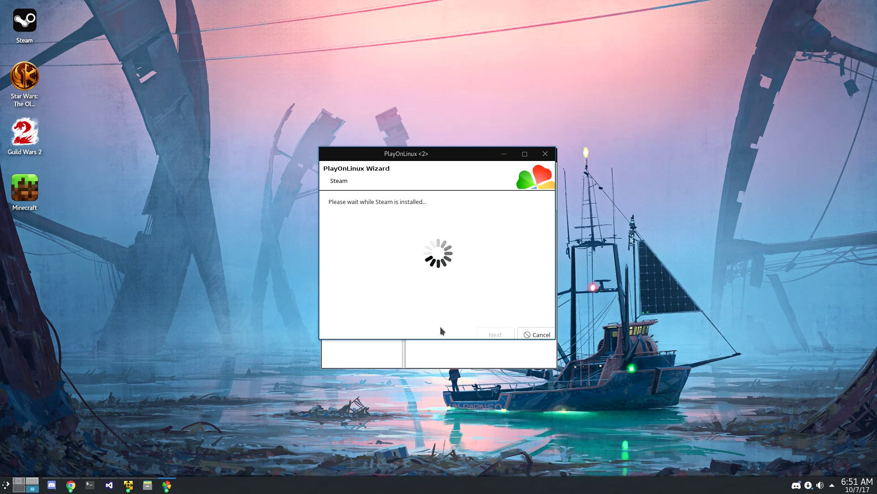
pyautogui.click(494, 335)
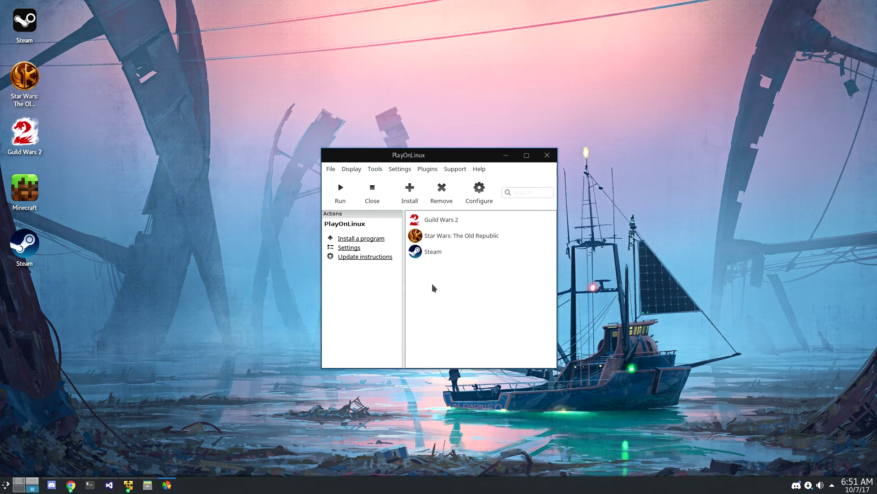
# - Run Steam from the PlayOnLinux program list and move the crash error dialog clear of the Steam updater
pyautogui.moveTo(74, 292); pyautogui.dragTo(21, 243)
pyautogui.click(75, 276)
pyautogui.click(435, 255)
pyautogui.click(438, 220)
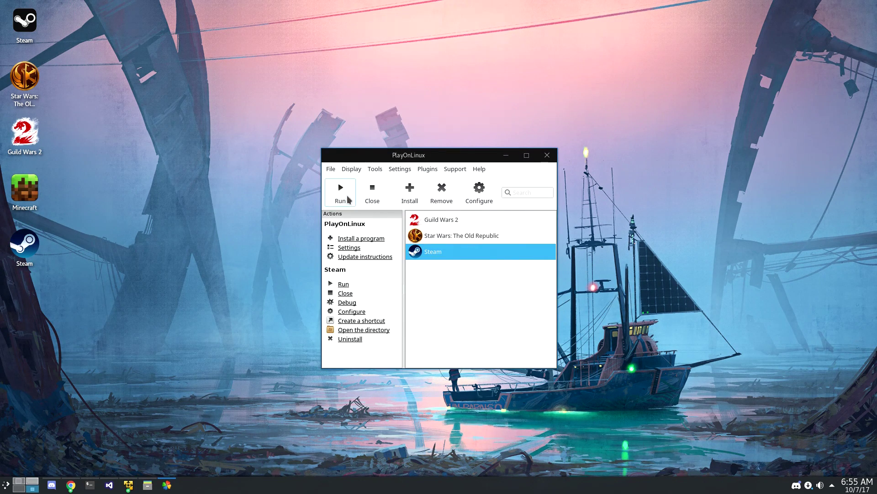
pyautogui.click(347, 199)
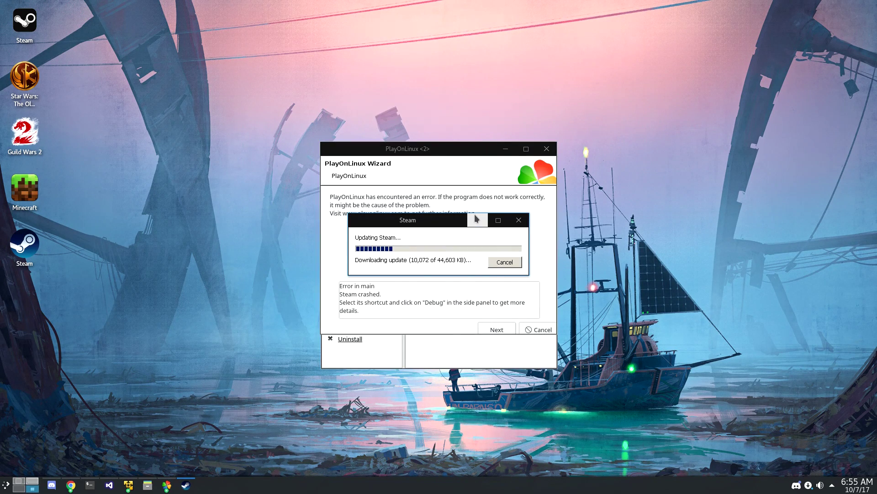
pyautogui.moveTo(454, 151); pyautogui.dragTo(241, 144)
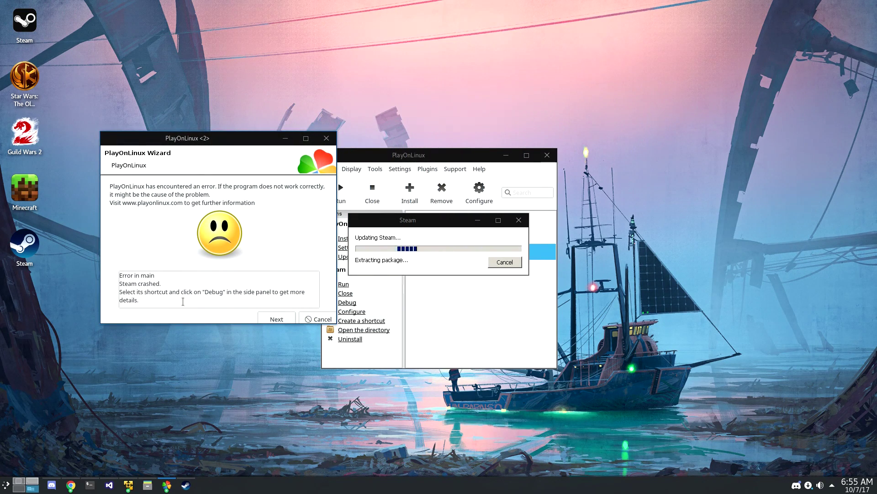
pyautogui.moveTo(155, 275)
pyautogui.mouseDown()
pyautogui.moveTo(118, 271)
pyautogui.moveTo(161, 283)
pyautogui.mouseUp()
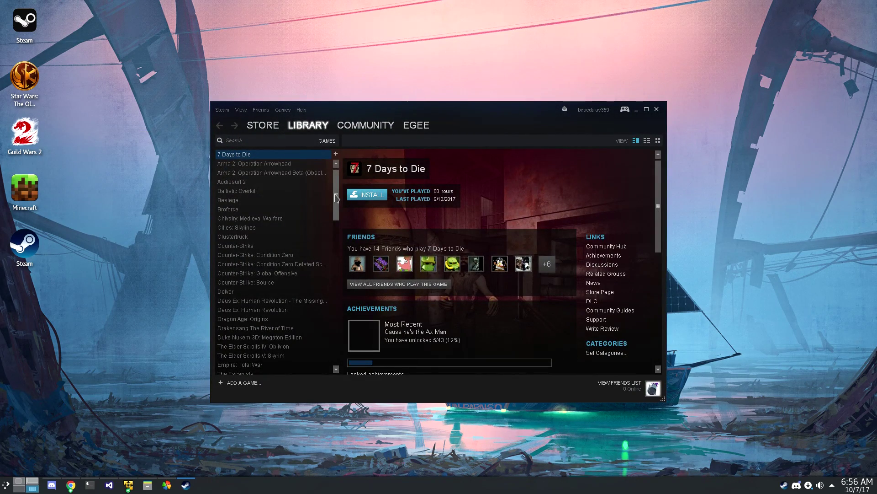
# - Install The Elder Scrolls V: Skyrim from the Steam library, finish its install dialog and minimize Steam
pyautogui.scroll(-3, 313, 206)
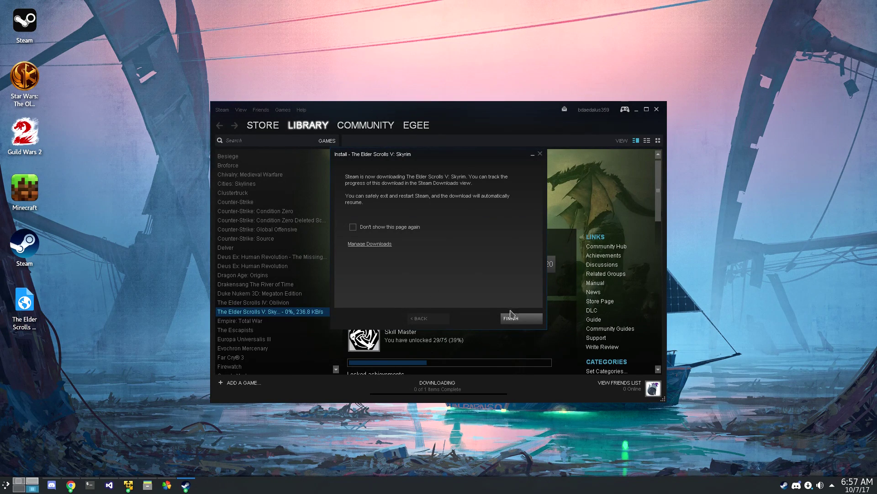
pyautogui.click(521, 318)
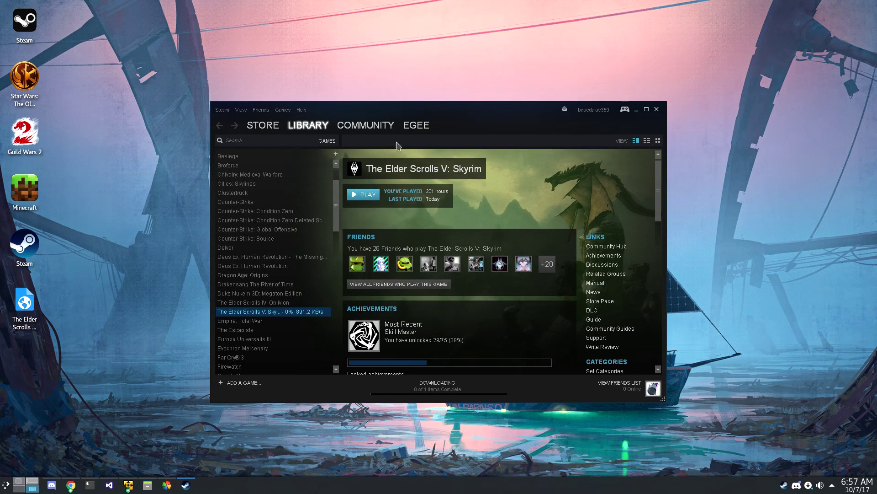
pyautogui.click(637, 110)
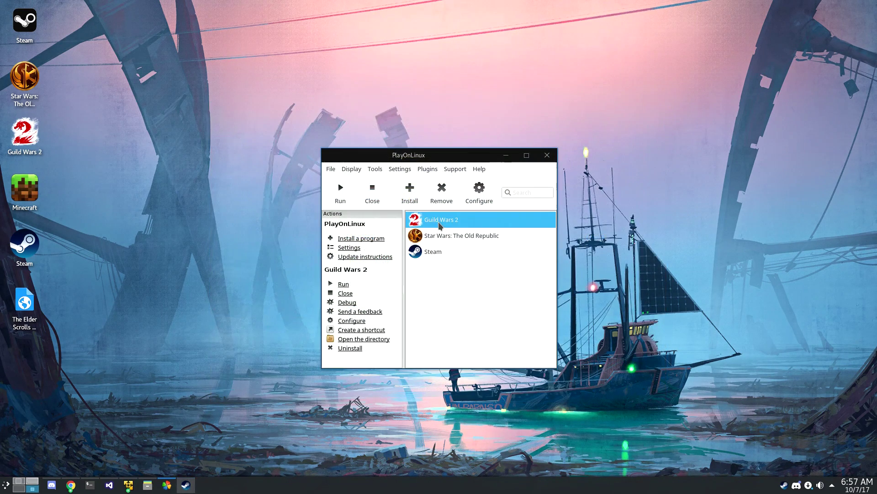
# - Open the Guild Wars 2 configuration in PlayOnLinux and check which Wine versions it can use
pyautogui.rightClick(441, 219)
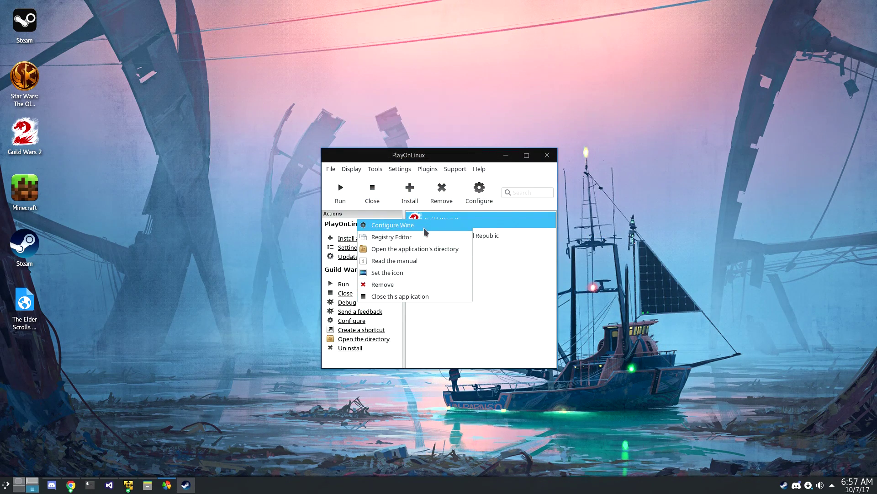
pyautogui.click(464, 215)
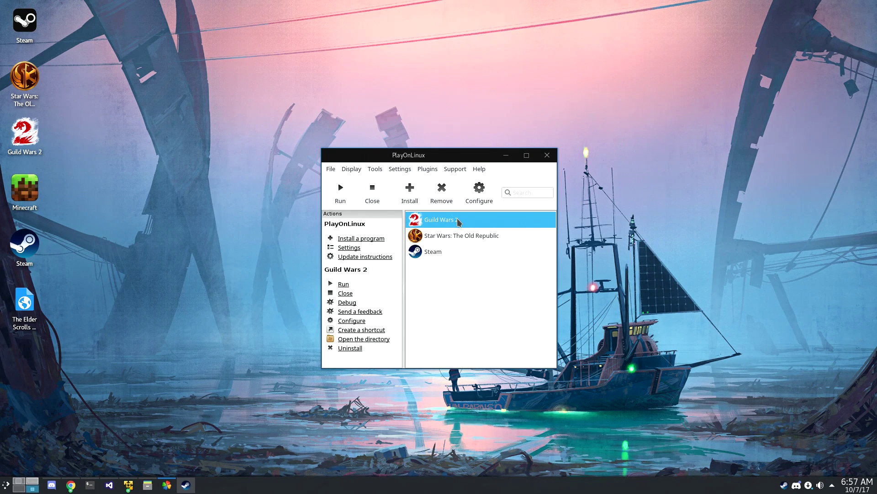
pyautogui.click(485, 194)
pyautogui.click(584, 239)
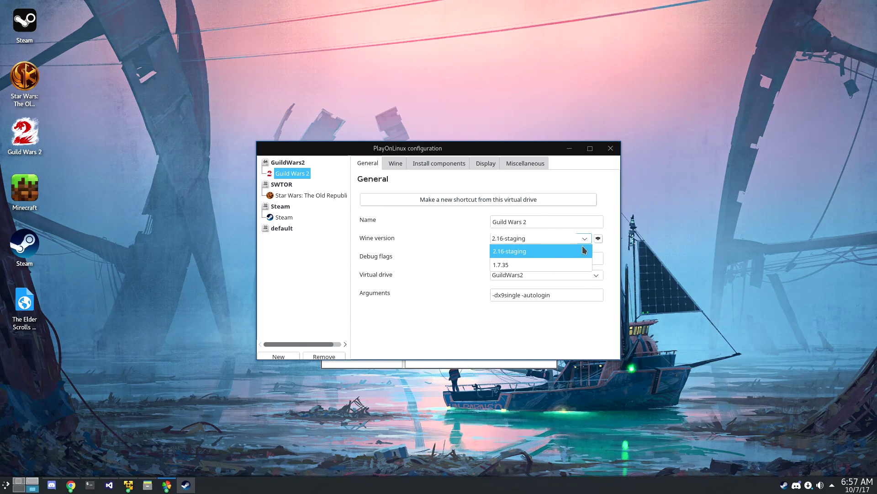
pyautogui.click(587, 250)
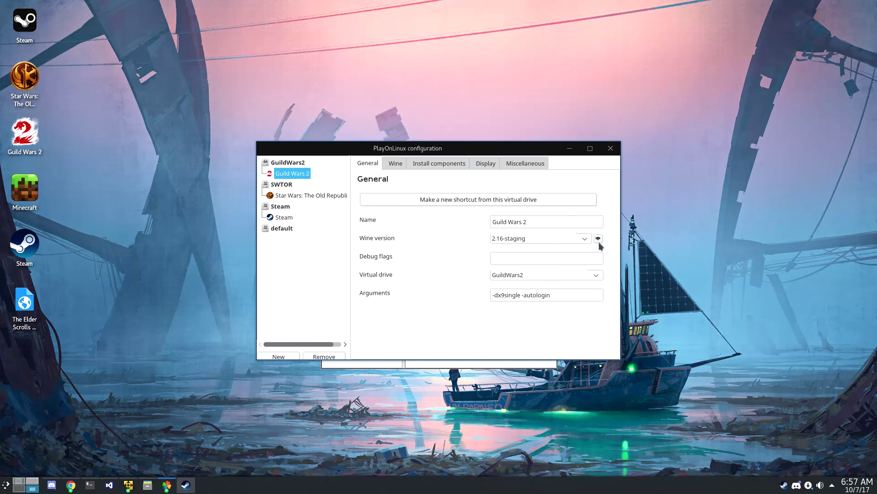
# - Install Wine 2.18-staging (amd64) in the Wine versions manager and set it as Guild Wars 2's Wine version
pyautogui.click(599, 239)
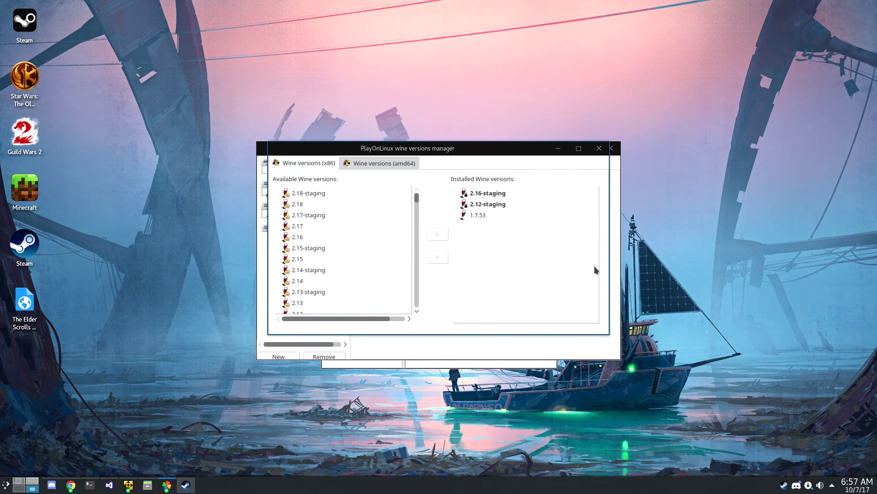
pyautogui.moveTo(462, 148); pyautogui.dragTo(333, 162)
pyautogui.click(307, 249)
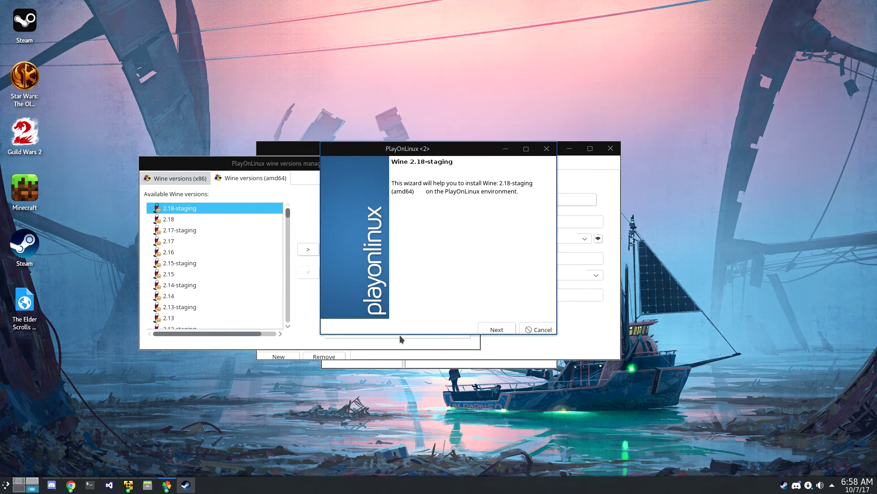
pyautogui.click(496, 331)
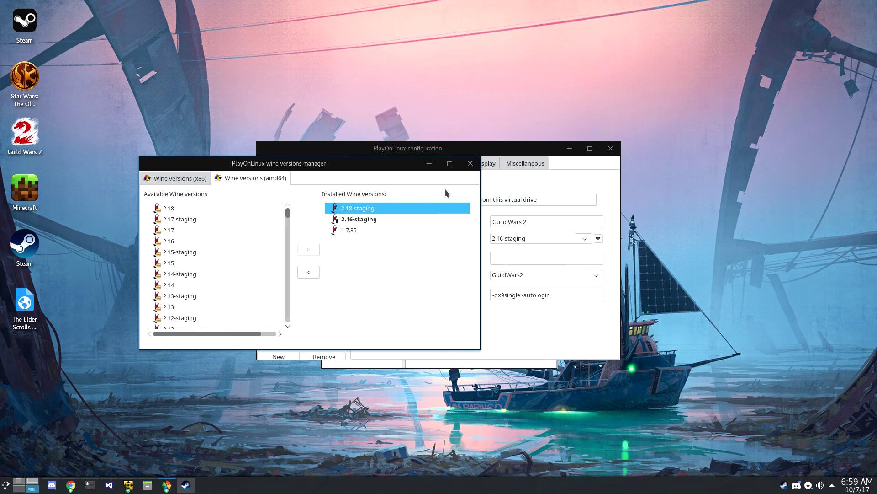
pyautogui.click(470, 163)
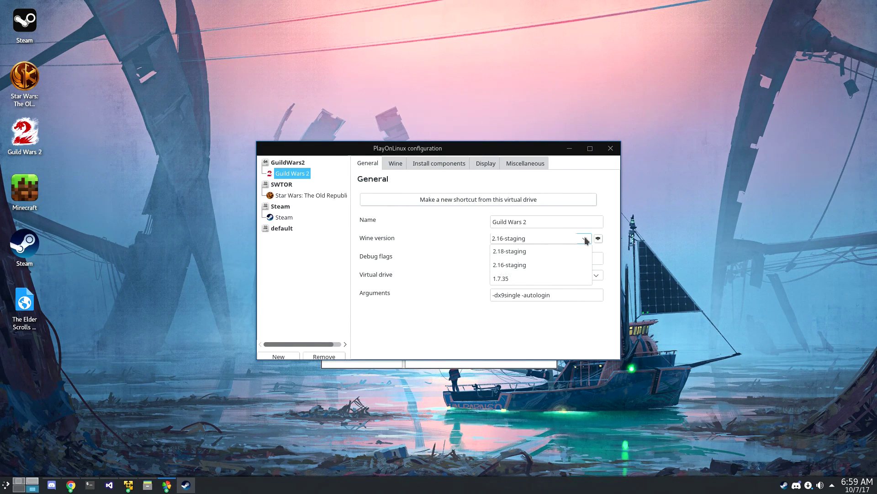
pyautogui.click(548, 251)
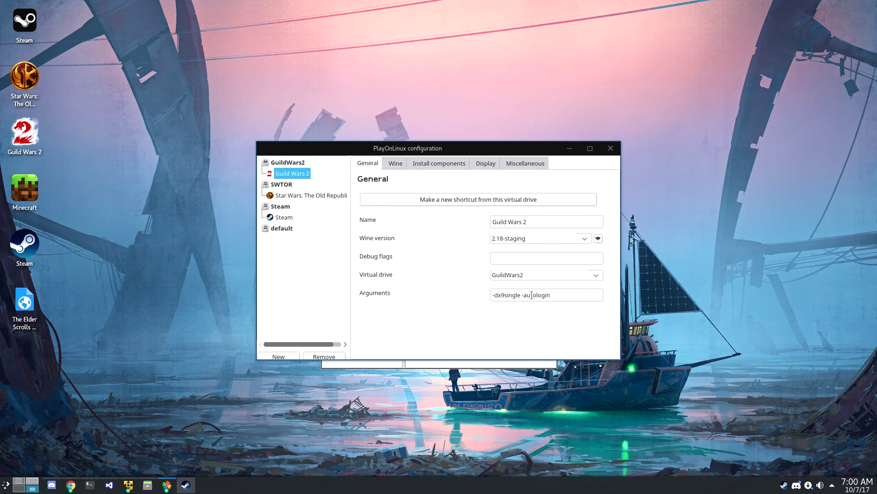
# - Examine Guild Wars 2's launch arguments and the Windows Version and Staging options in its Wine configuration
pyautogui.moveTo(548, 296); pyautogui.dragTo(493, 295)
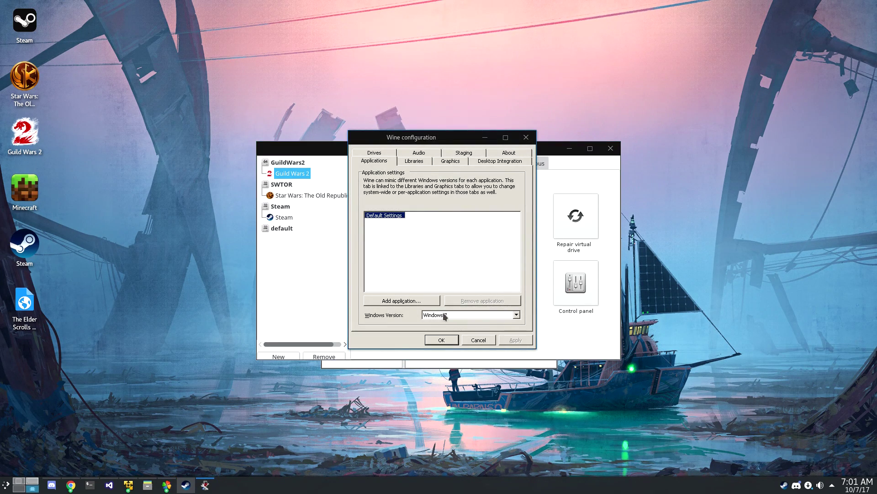
pyautogui.click(445, 315)
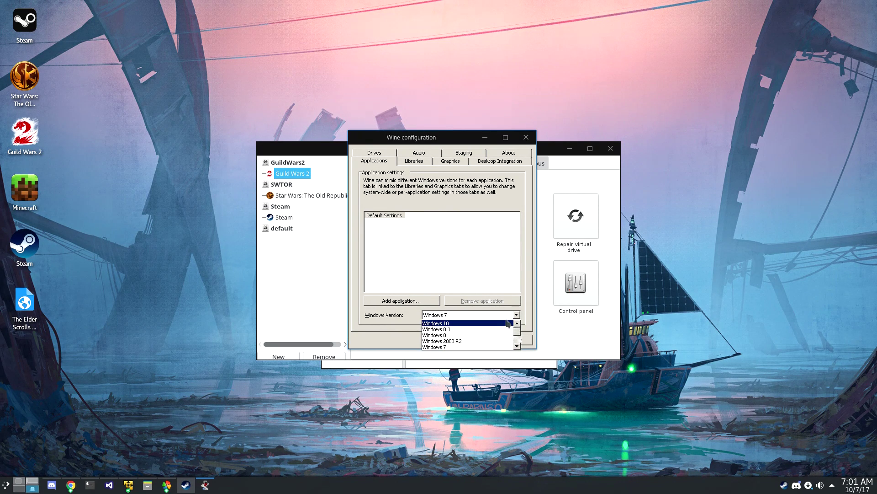
pyautogui.click(464, 153)
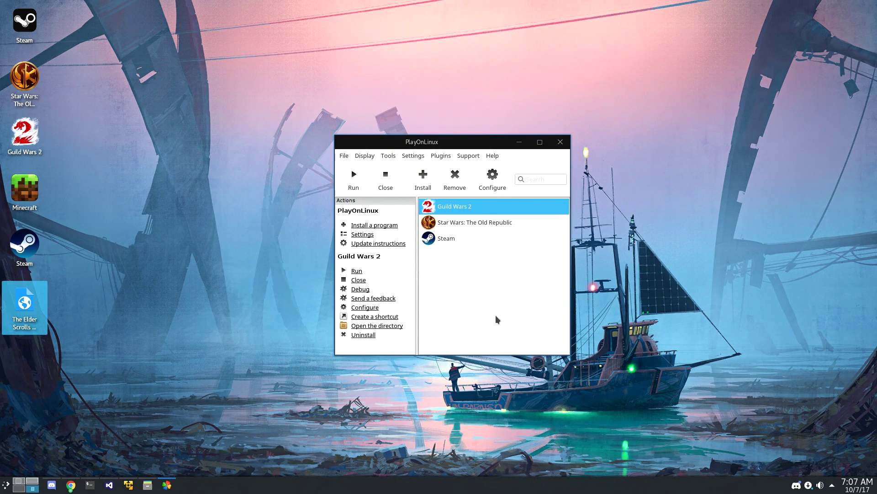
# - Start Steam in debug mode from PlayOnLinux and bring the debugger window forward, placing it beside the Steam library
pyautogui.click(114, 349)
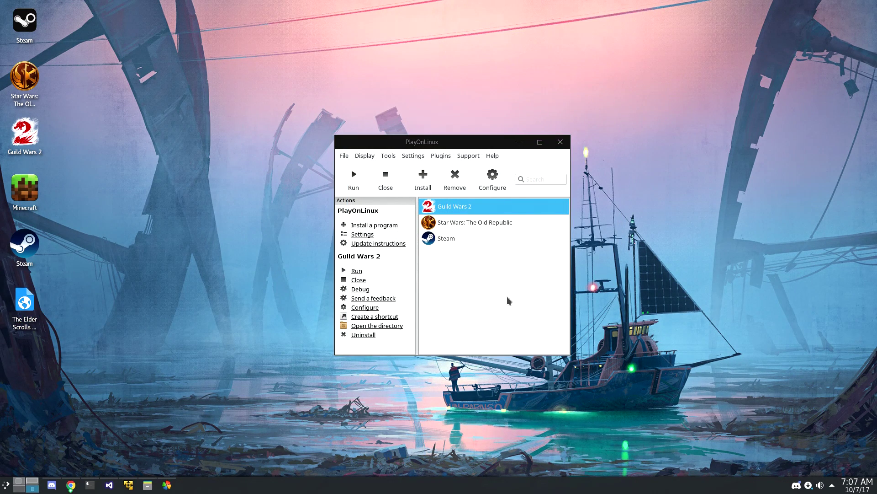
pyautogui.click(445, 239)
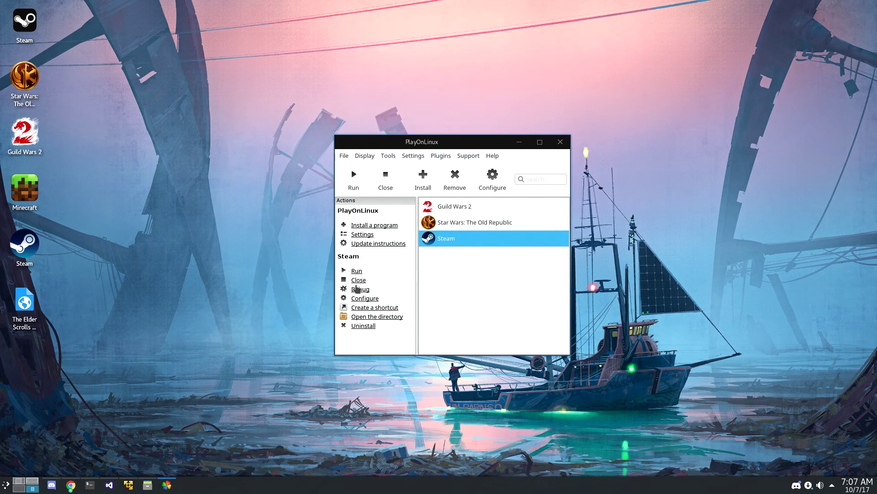
pyautogui.click(360, 289)
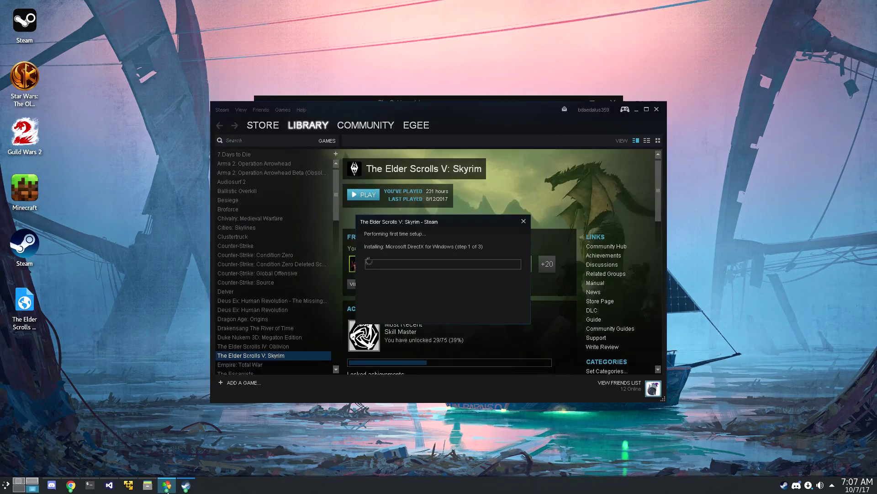
pyautogui.click(167, 485)
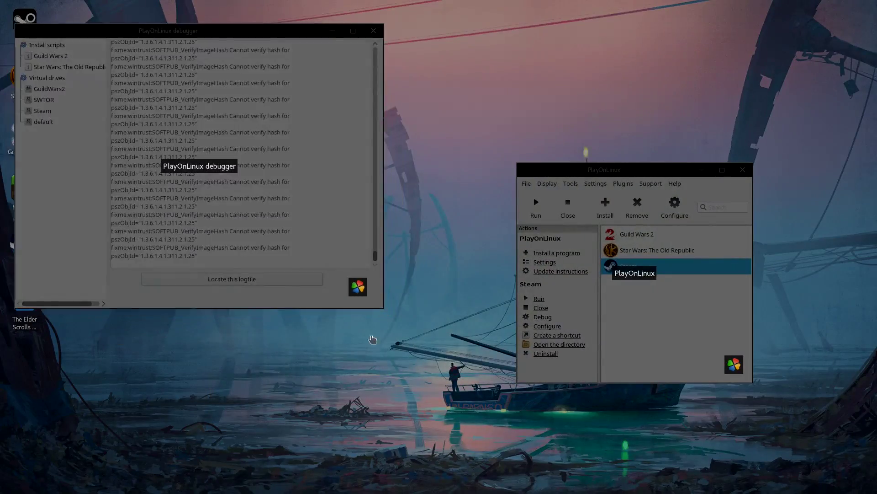
pyautogui.click(258, 216)
pyautogui.moveTo(490, 101); pyautogui.dragTo(707, 110)
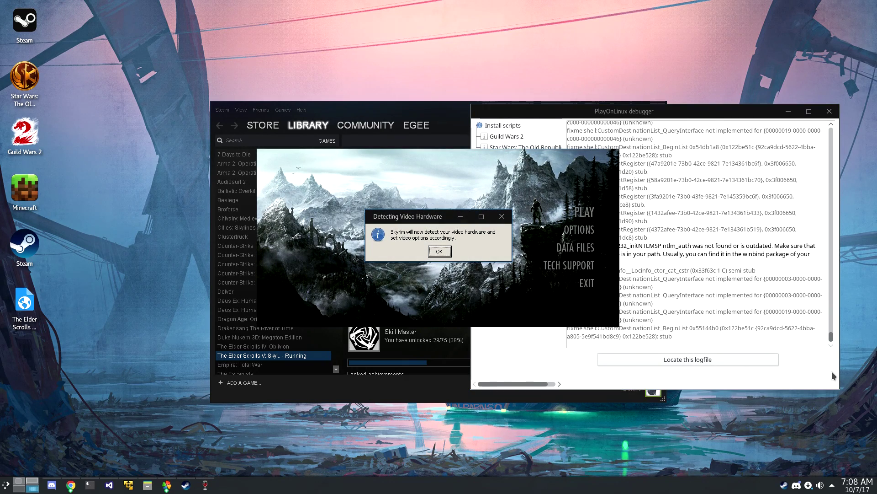
# - Accept Skyrim's video hardware detection and acknowledge the Ultra High Quality video settings
pyautogui.click(442, 252)
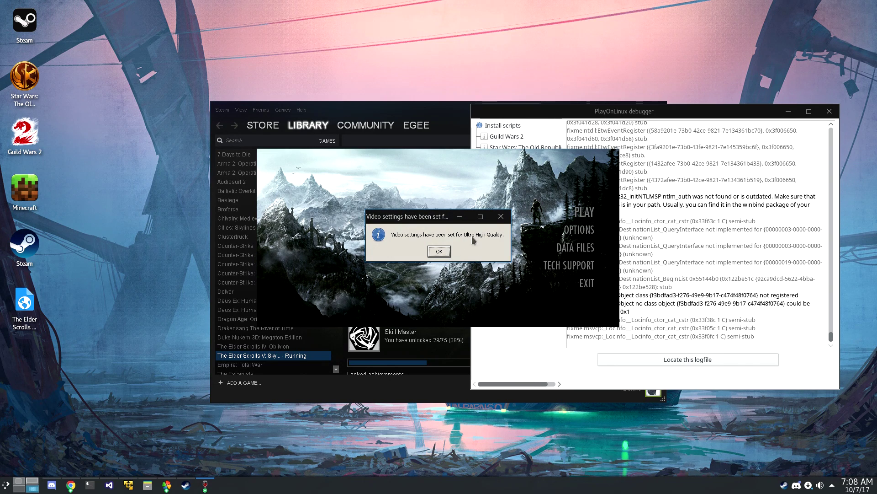
pyautogui.click(438, 254)
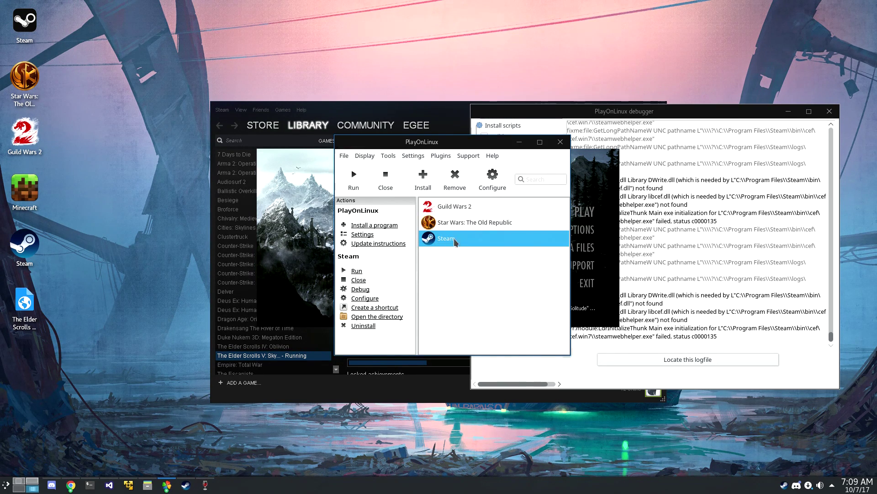
# - Open Steam's configuration and examine its installable DirectX components, including d3dx9, d3dx10, d3dx11 and directx9
pyautogui.click(492, 178)
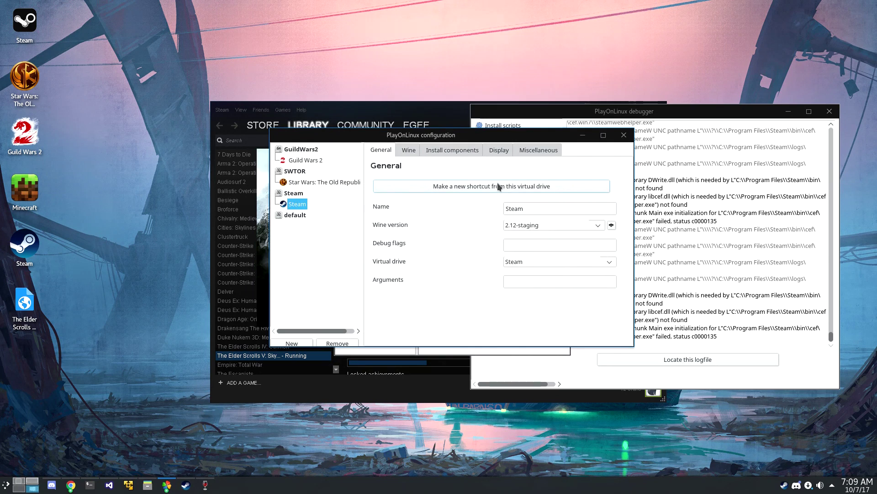
pyautogui.click(442, 152)
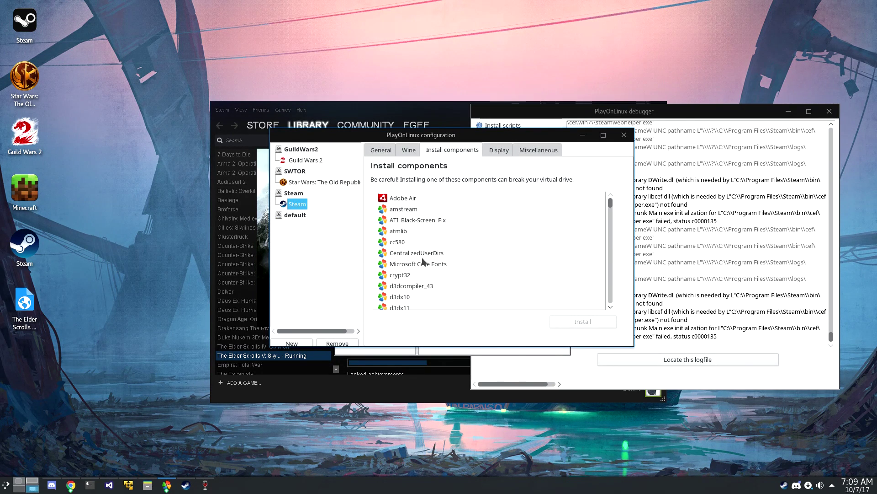
pyautogui.scroll(-2, 419, 262)
pyautogui.click(403, 250)
pyautogui.click(406, 237)
pyautogui.click(409, 229)
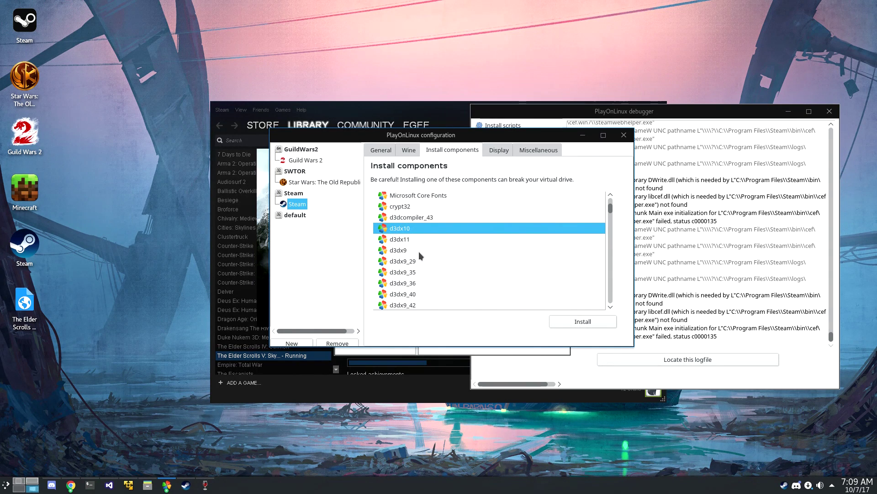
pyautogui.scroll(-4, 426, 262)
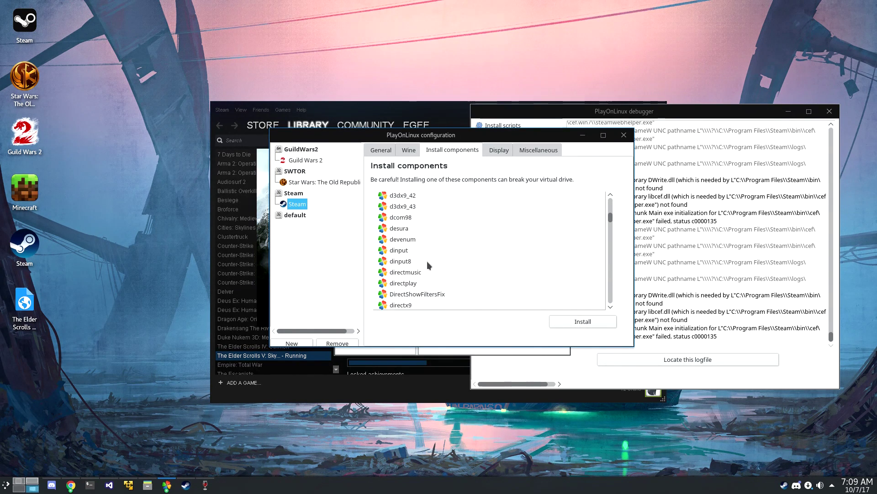
pyautogui.scroll(-2, 427, 262)
pyautogui.click(412, 263)
pyautogui.scroll(-1, 457, 275)
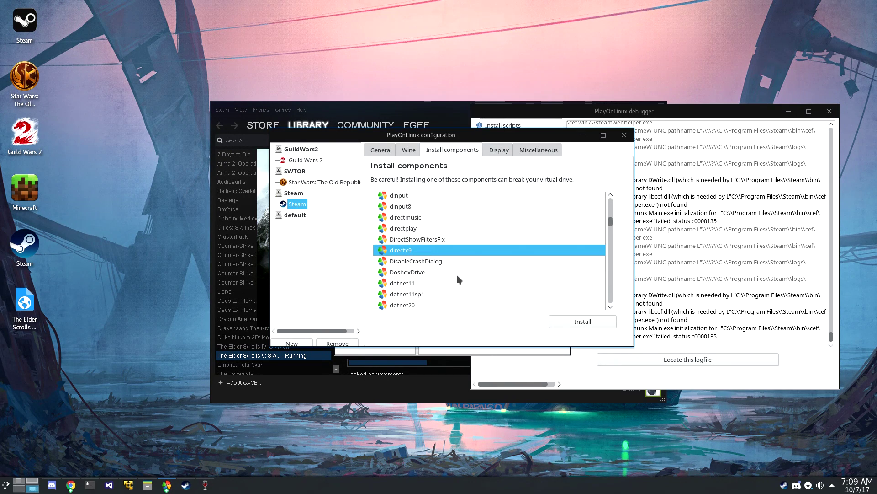
# - Examine the rest of Steam's installable components, from the dotnet and font packages through vcrun to xvid, and return to Adobe Air
pyautogui.scroll(-6, 457, 275)
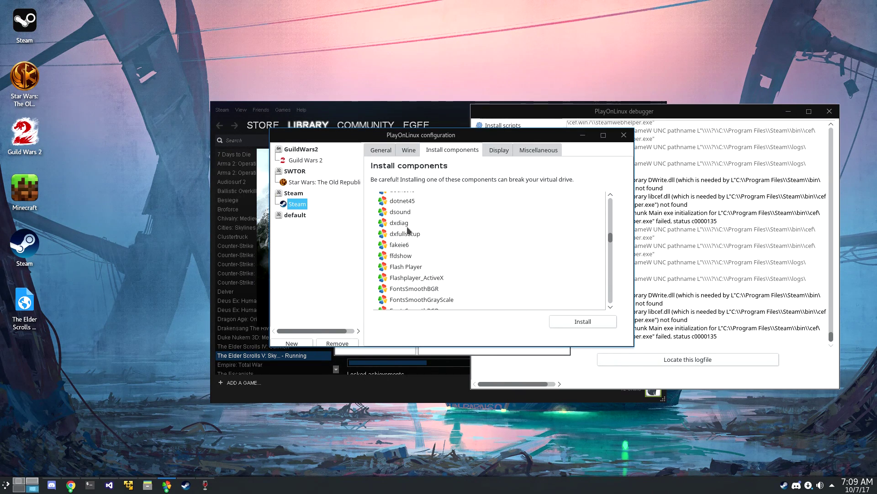
pyautogui.click(406, 238)
pyautogui.scroll(-9, 504, 256)
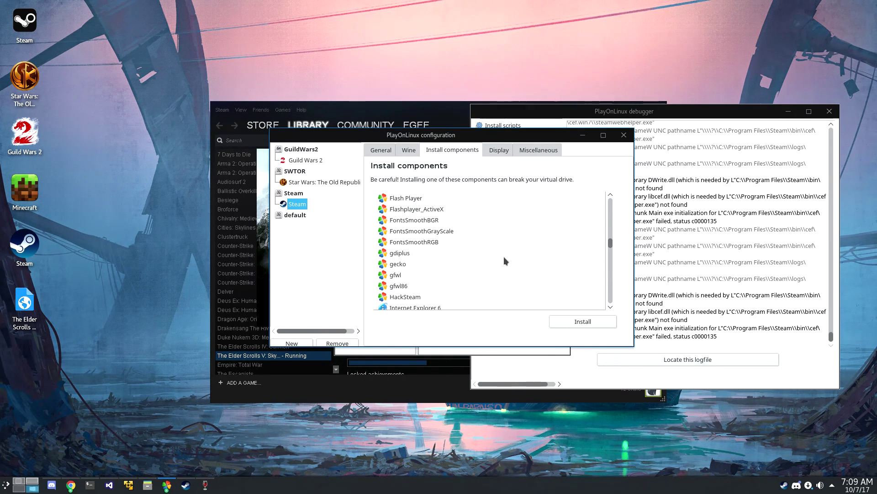
pyautogui.scroll(-1, 502, 258)
pyautogui.scroll(-2, 500, 258)
pyautogui.click(403, 236)
pyautogui.scroll(-2, 418, 243)
pyautogui.click(401, 280)
pyautogui.scroll(-5, 525, 283)
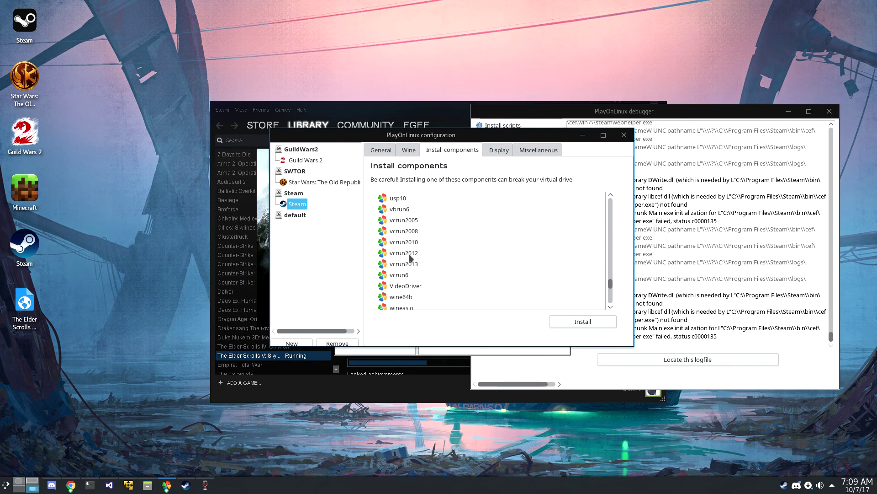
pyautogui.scroll(-5, 410, 259)
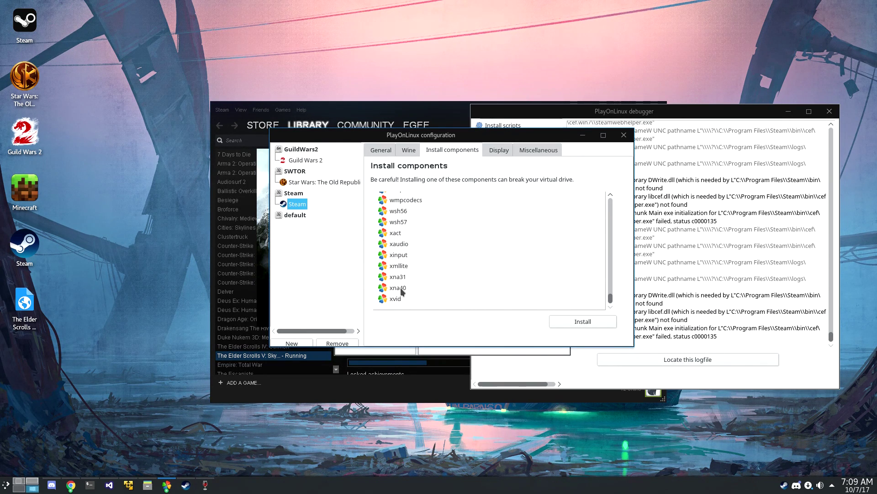
pyautogui.moveTo(611, 304); pyautogui.dragTo(621, 200)
pyautogui.click(449, 198)
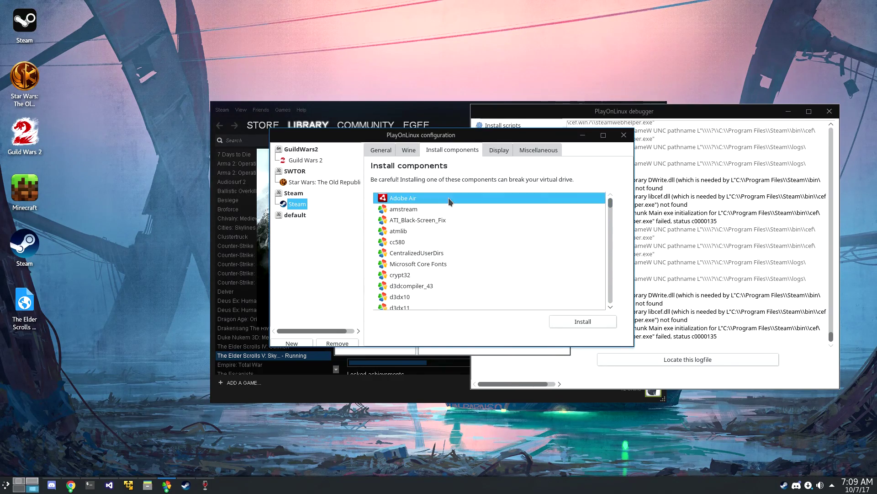
pyautogui.click(409, 150)
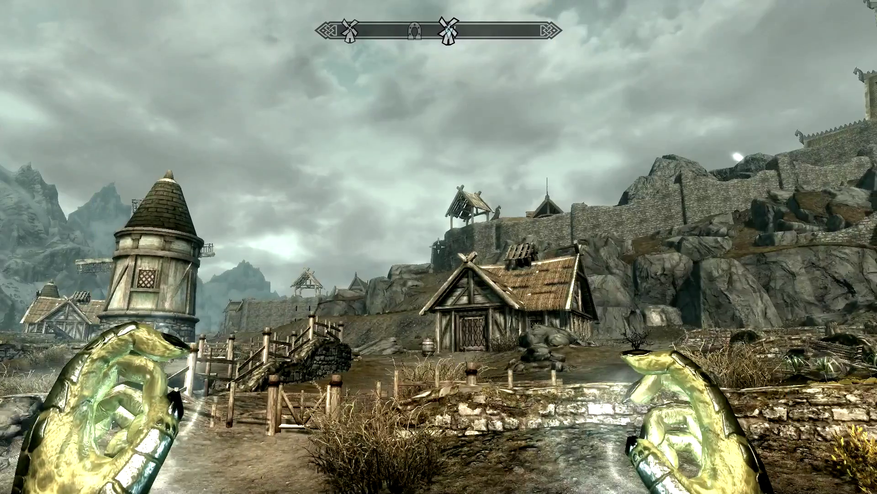
pyautogui.press('w')
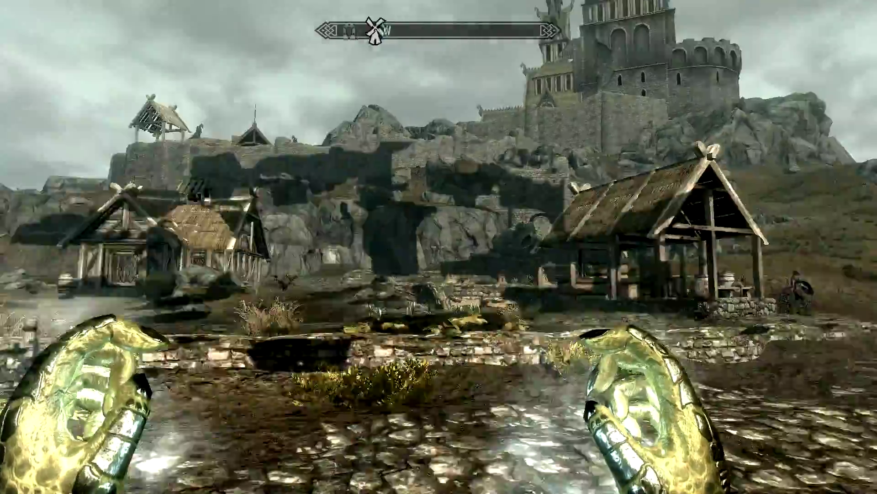
pyautogui.press('w')
pyautogui.press('2')
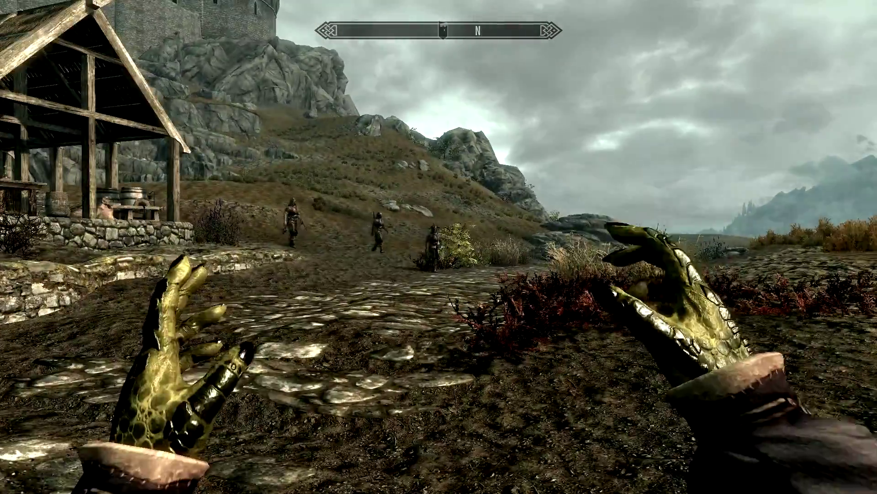
pyautogui.click(439, 247)
pyautogui.rightClick(438, 247)
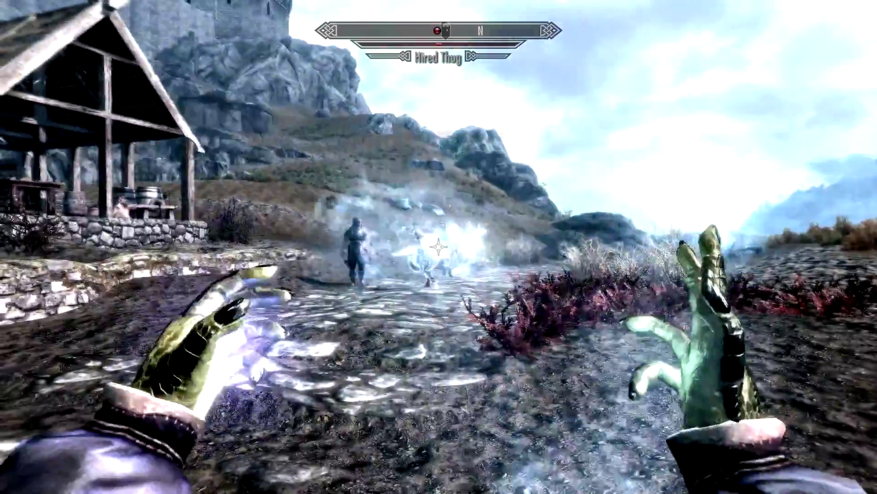
pyautogui.click(439, 247)
pyautogui.rightClick(438, 247)
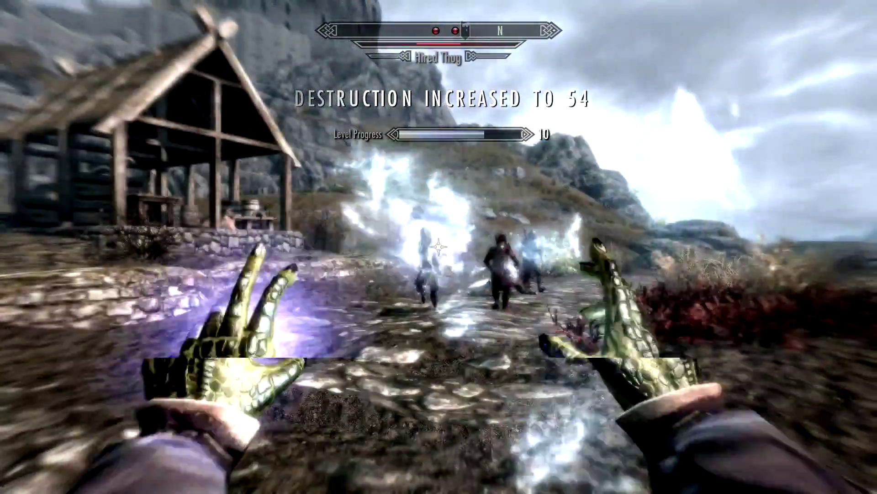
pyautogui.press('s')
pyautogui.click(439, 247)
pyautogui.rightClick(438, 247)
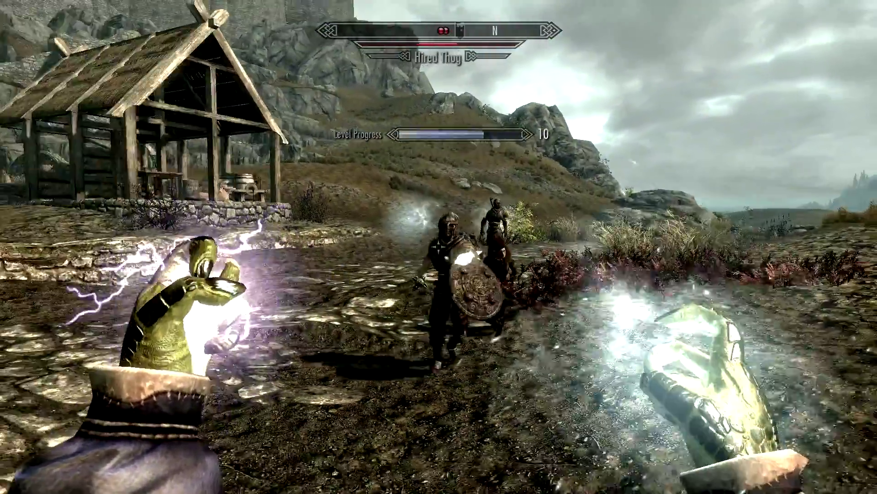
pyautogui.click(439, 247)
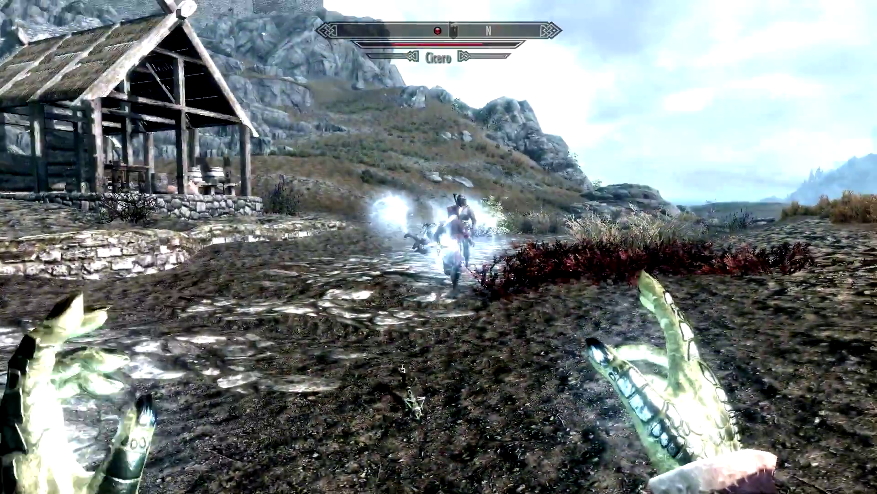
pyautogui.press('w')
pyautogui.click(439, 246)
pyautogui.rightClick(439, 247)
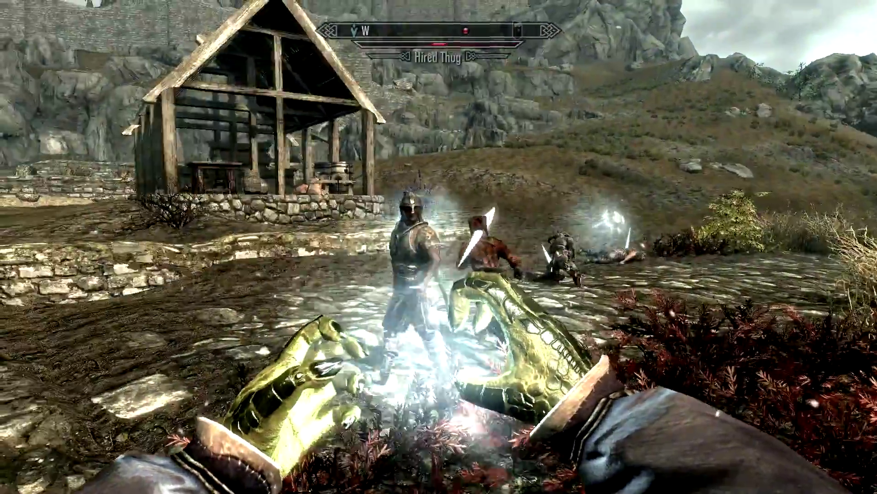
pyautogui.click(438, 246)
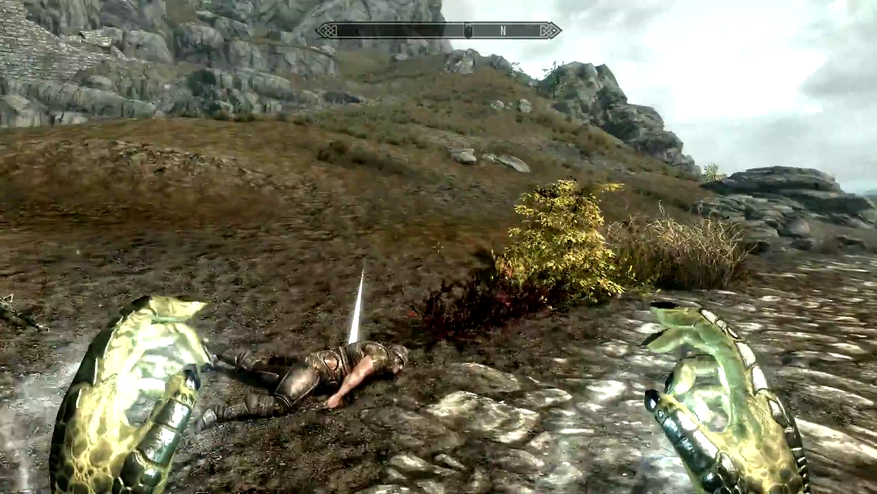
pyautogui.press('w')
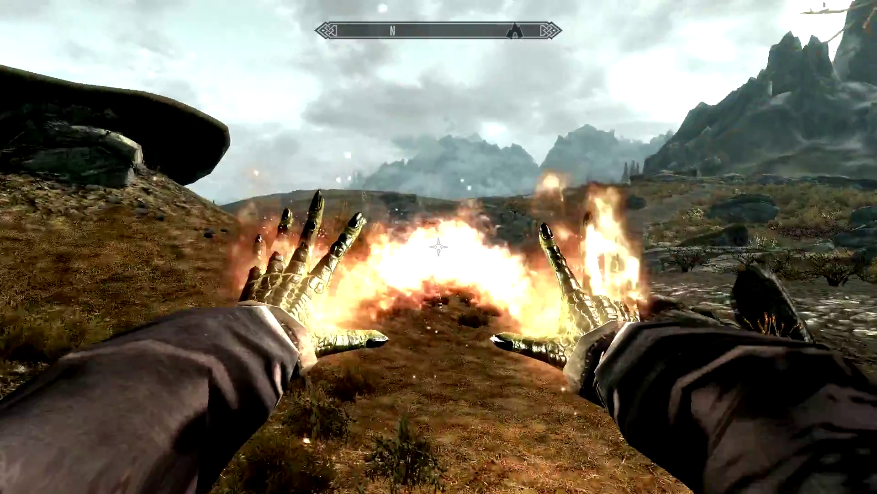
pyautogui.press('w')
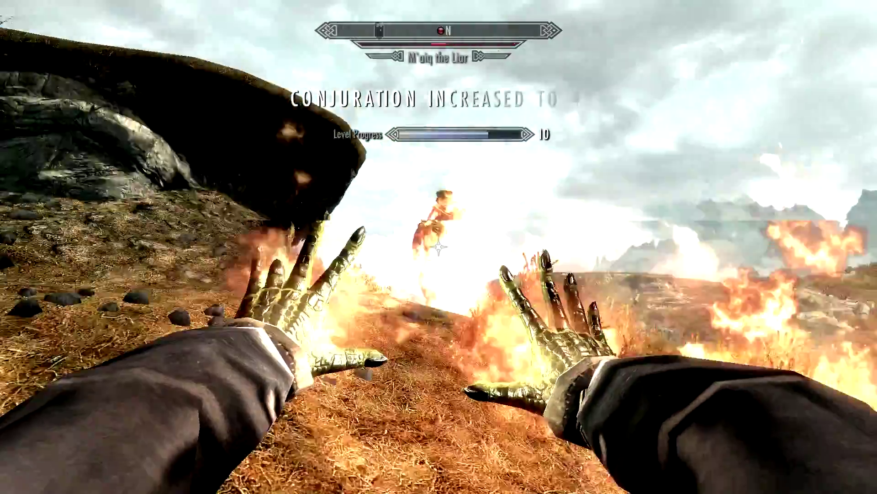
pyautogui.press('w')
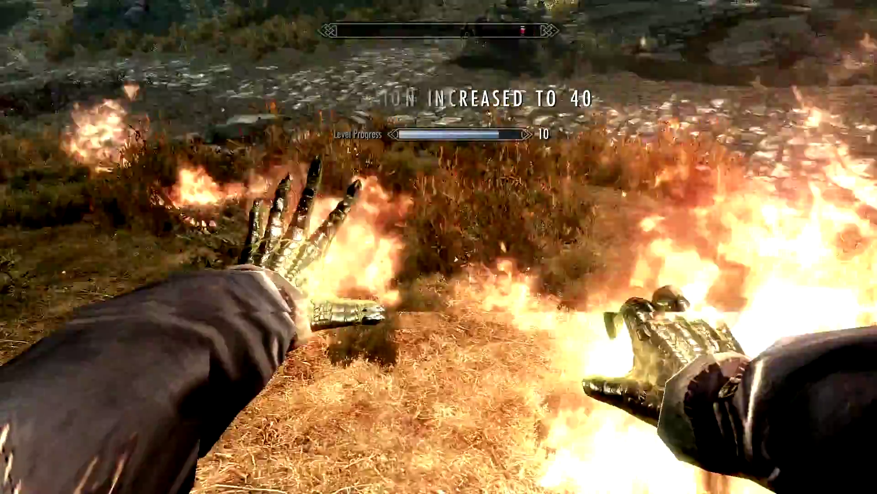
pyautogui.moveTo(438, 247); pyautogui.dragTo(439, 247)
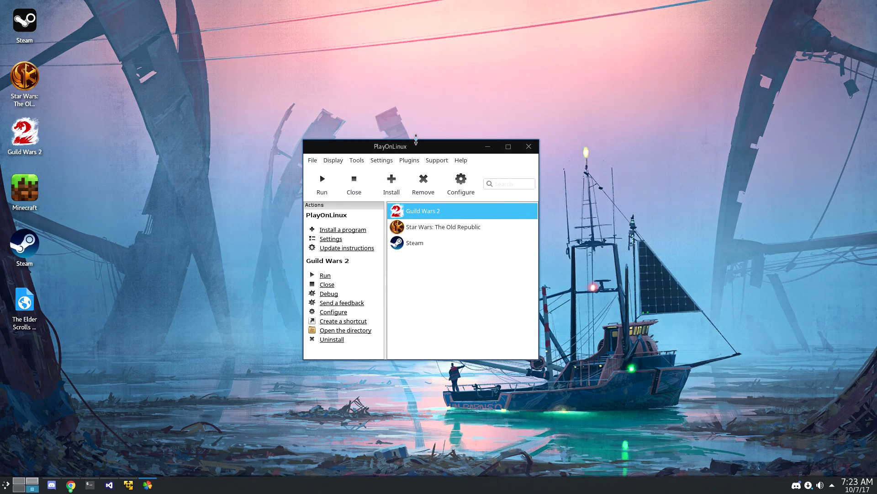
# - Open the configuration of Star Wars: The Old Republic and examine its launch arguments and Wine version choices
pyautogui.click(443, 227)
pyautogui.click(463, 183)
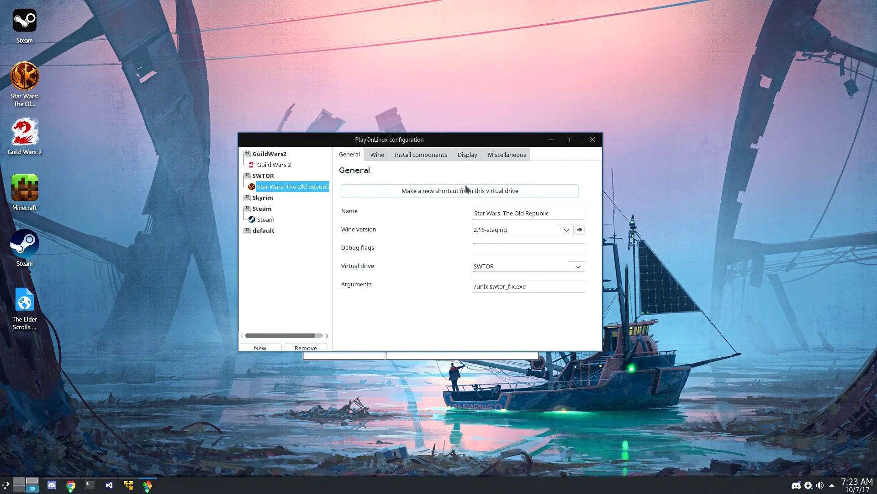
pyautogui.moveTo(526, 286); pyautogui.dragTo(465, 285)
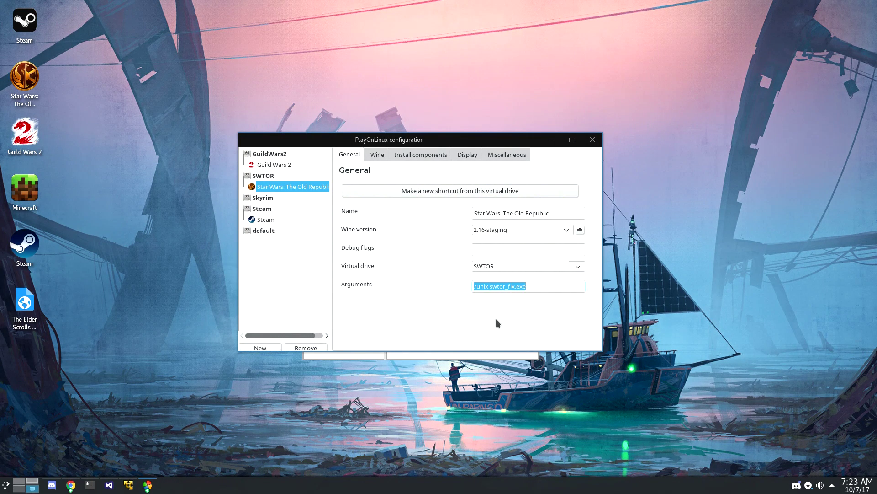
pyautogui.click(532, 287)
pyautogui.click(563, 228)
pyautogui.click(562, 228)
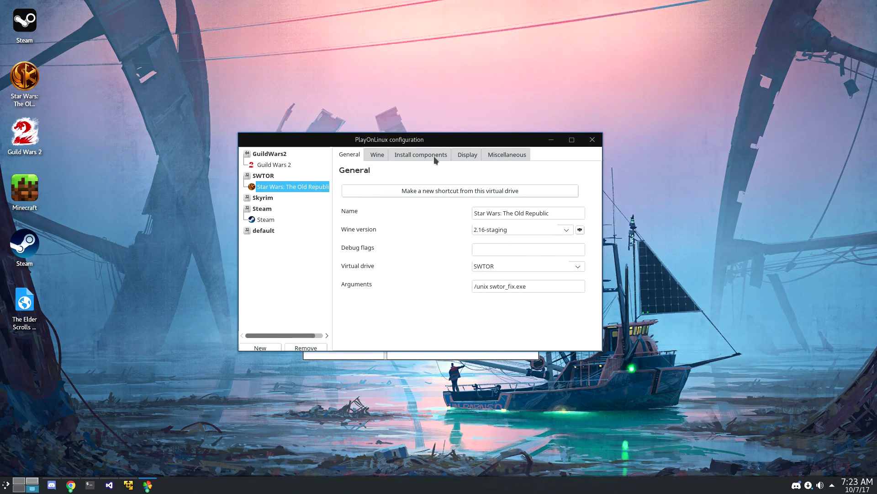
# - Examine the existing DLL overrides in the SWTOR drive's Wine configuration, and close it
pyautogui.click(377, 155)
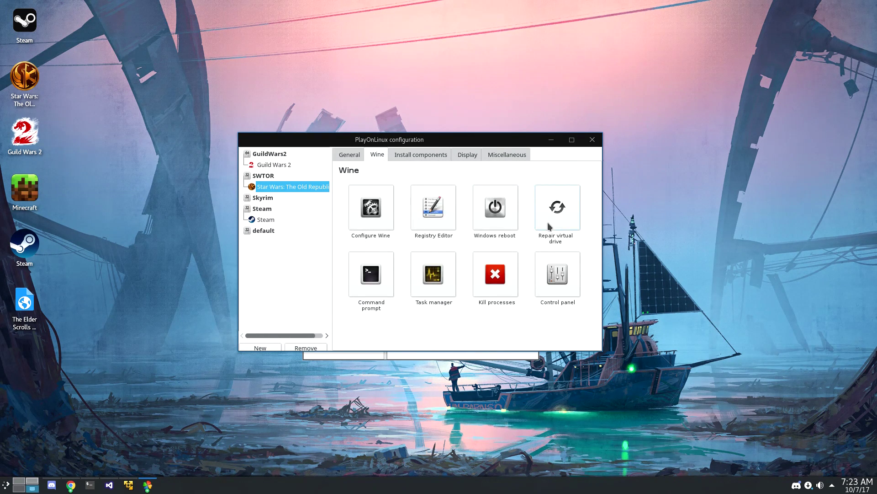
pyautogui.click(369, 218)
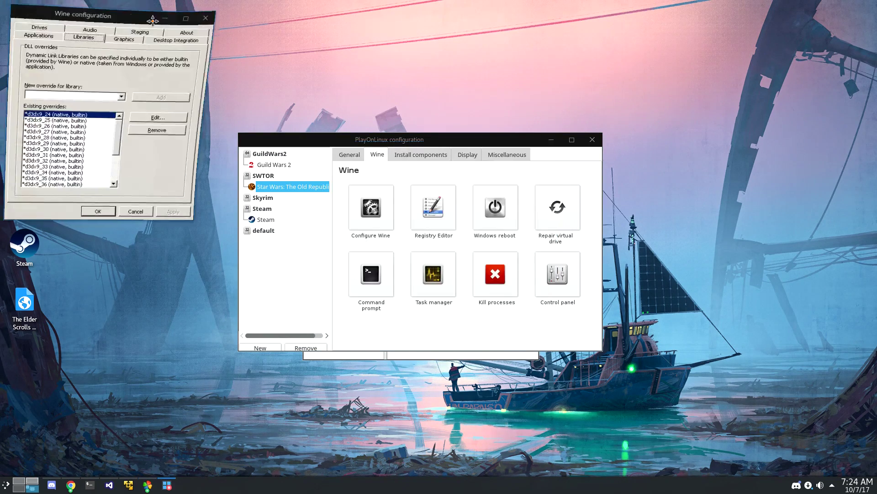
pyautogui.moveTo(102, 10); pyautogui.dragTo(536, 84)
pyautogui.moveTo(547, 208); pyautogui.dragTo(545, 247)
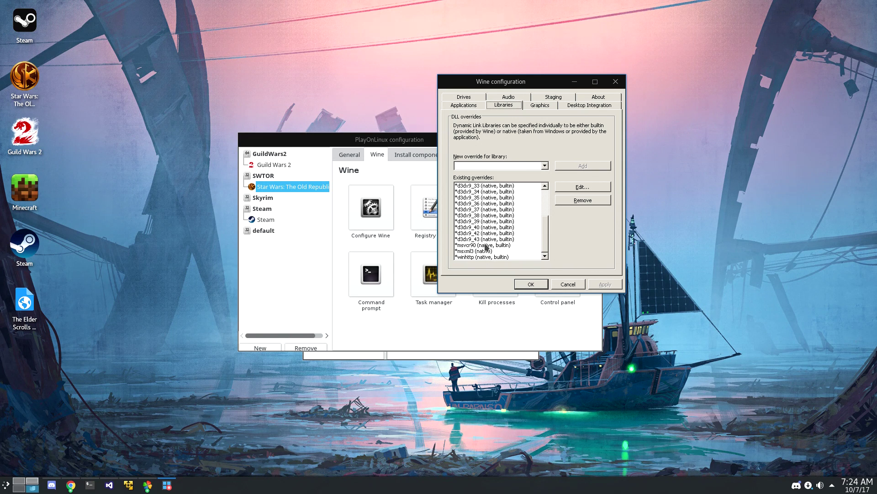
pyautogui.click(531, 284)
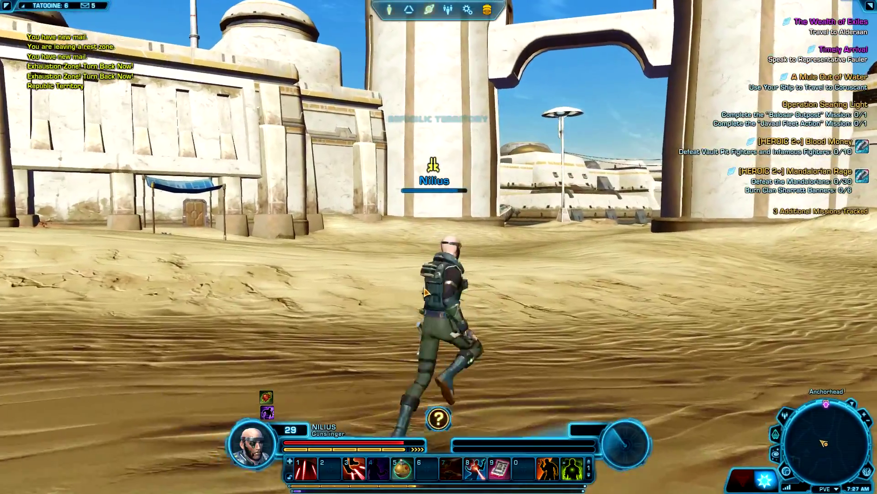
pyautogui.press('w')
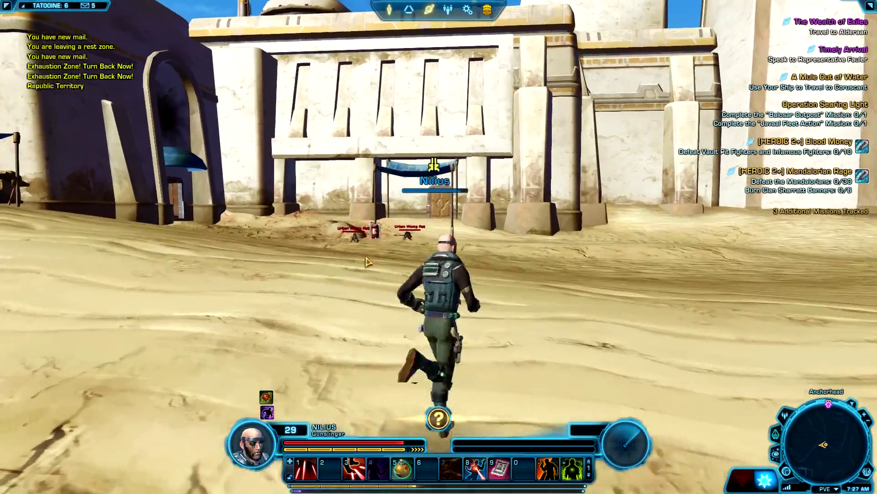
pyautogui.click(364, 232)
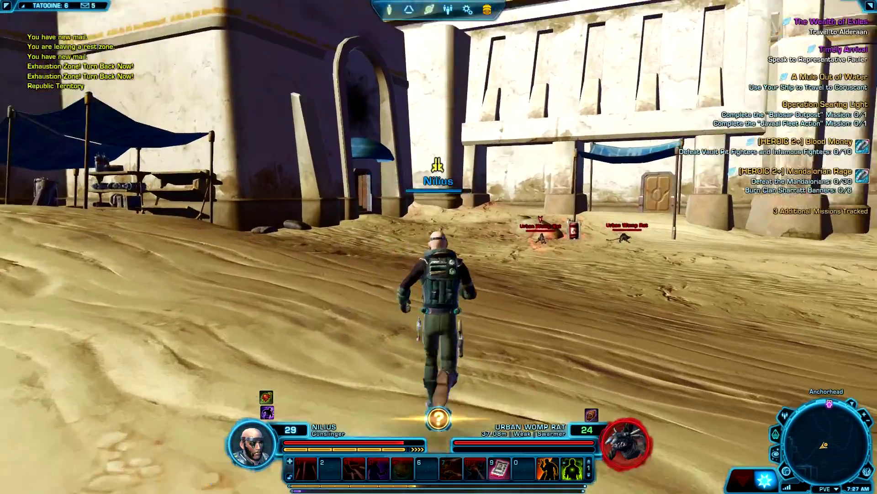
pyautogui.press('5')
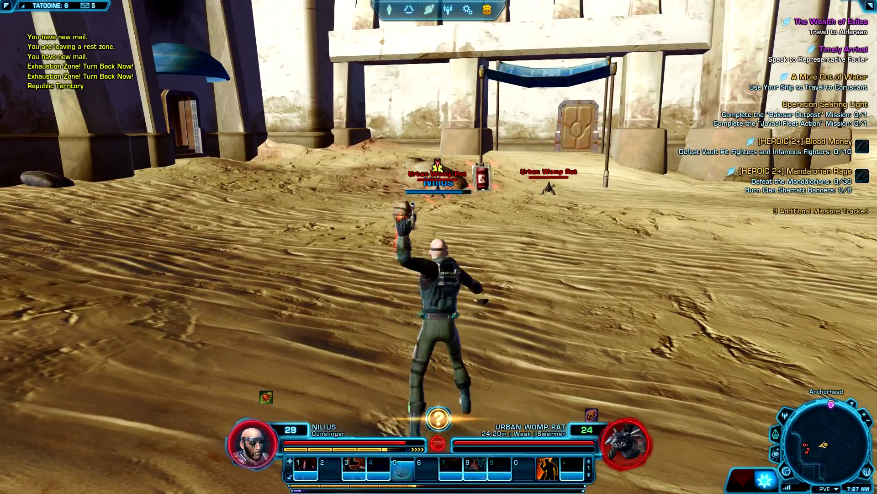
pyautogui.press('3')
pyautogui.press('4')
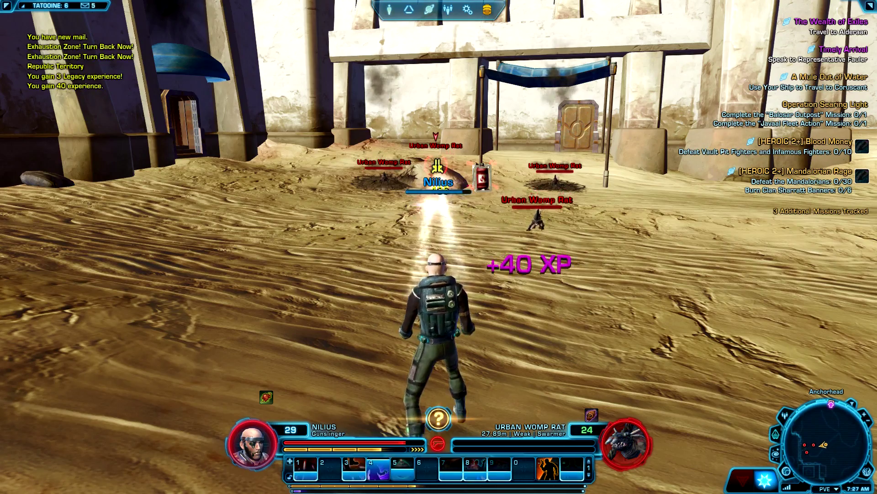
pyautogui.press('Tab')
pyautogui.press('1')
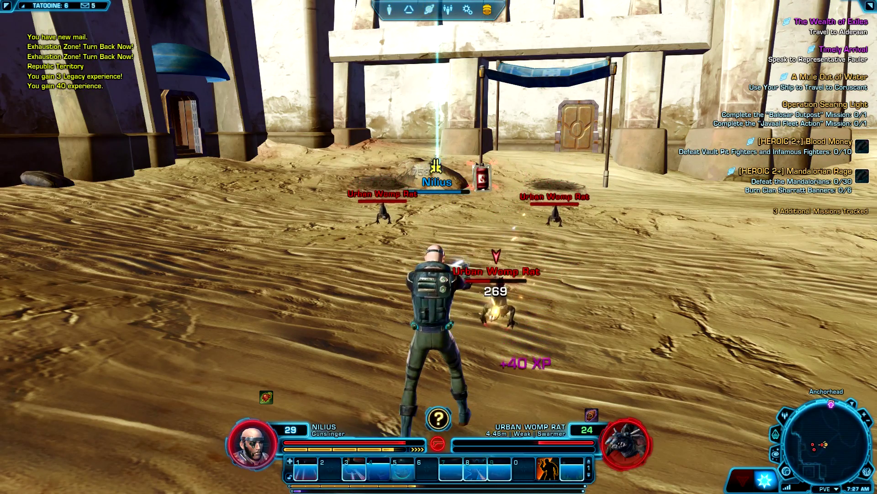
pyautogui.press('3')
pyautogui.press('Tab')
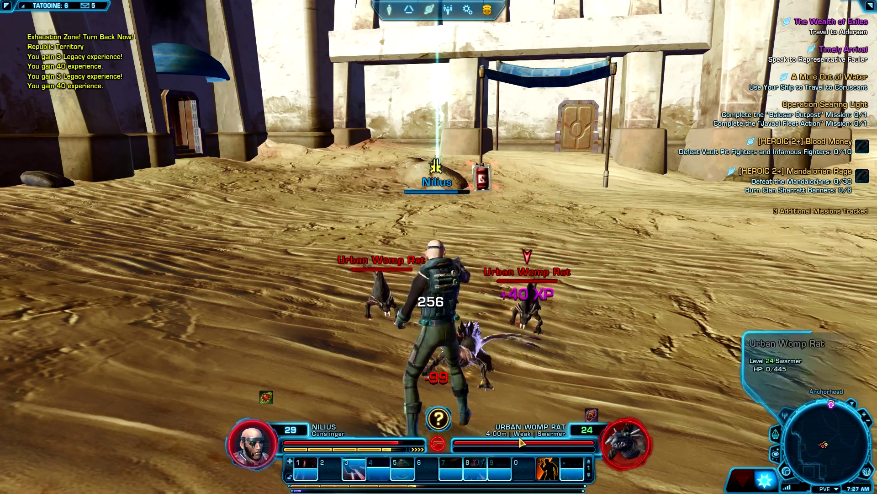
pyautogui.click(545, 475)
pyautogui.click(544, 476)
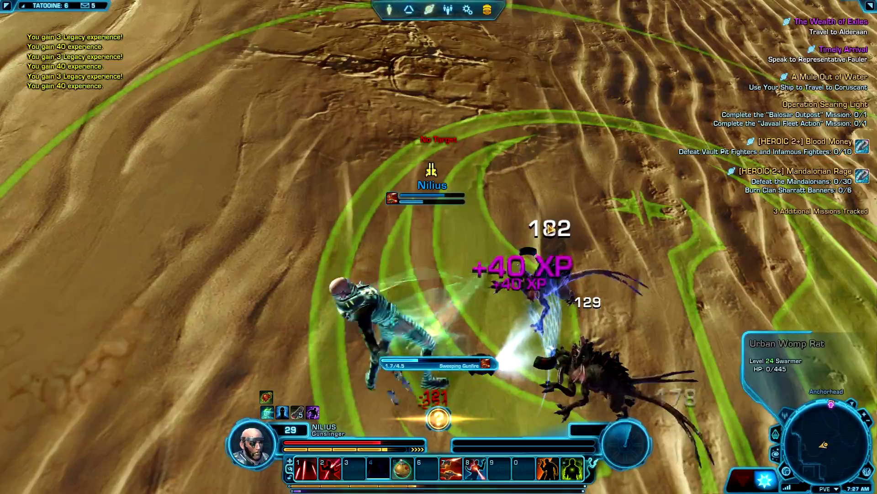
pyautogui.press('w')
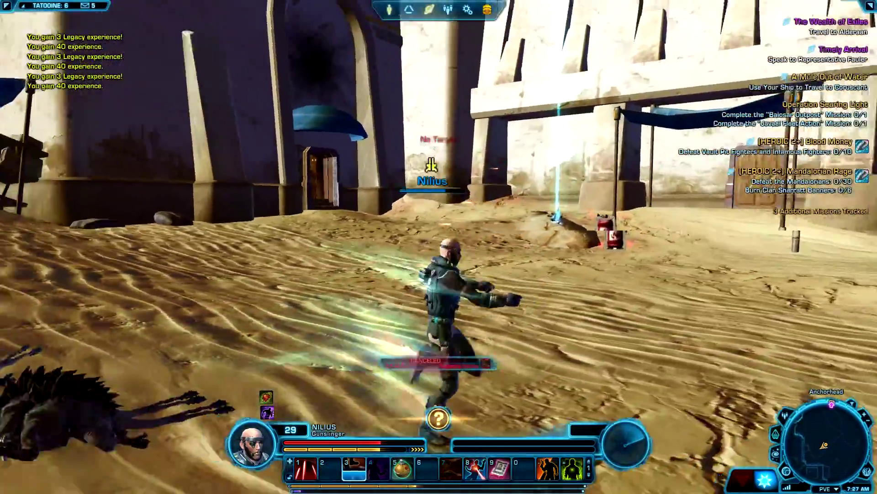